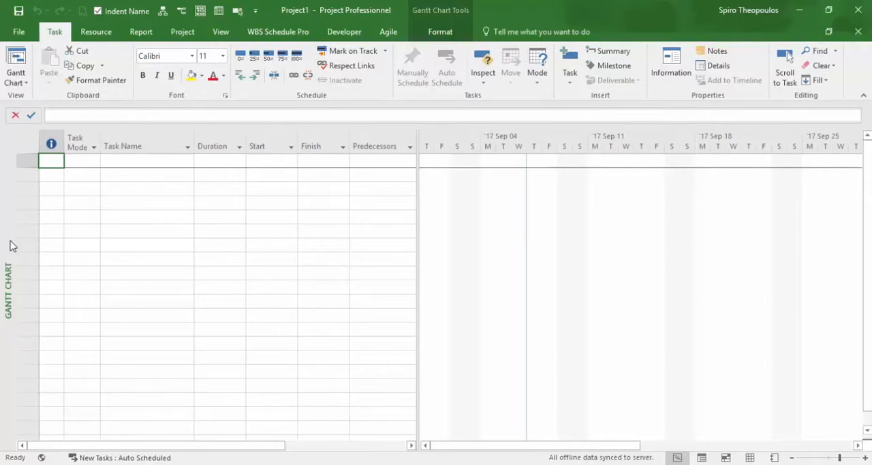
Switch the project to the Team Planner view and insert a new task.
right_click(10, 245)
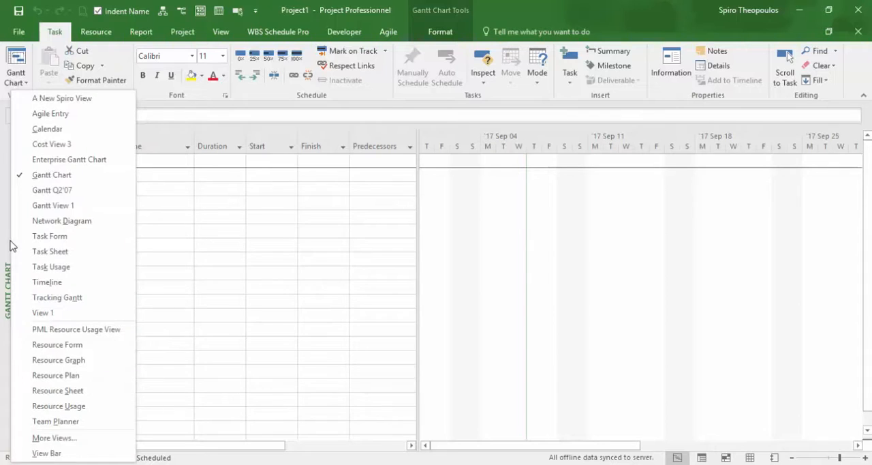
left_click(93, 425)
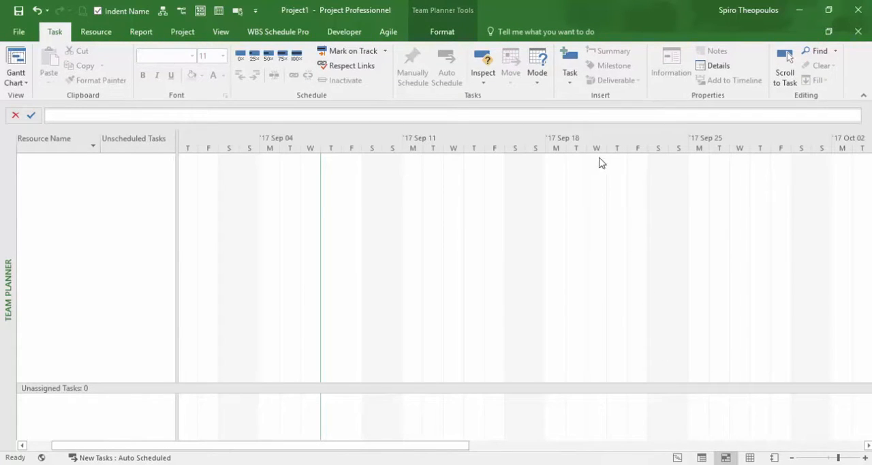
left_click(574, 83)
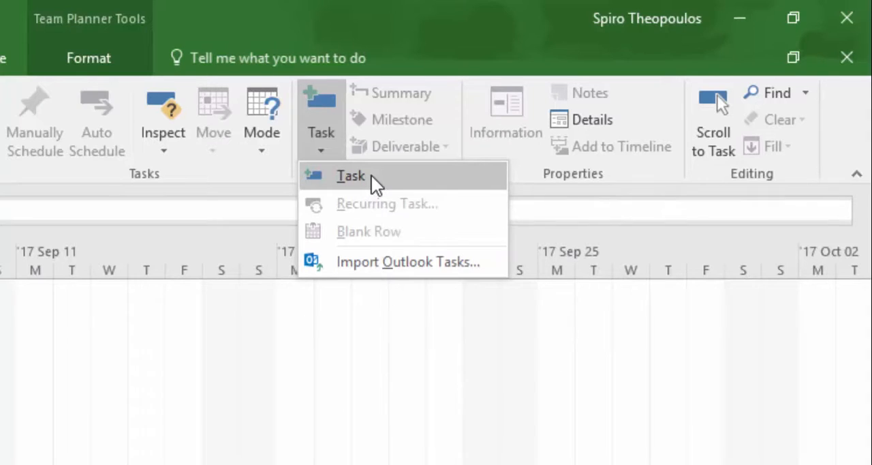
left_click(371, 176)
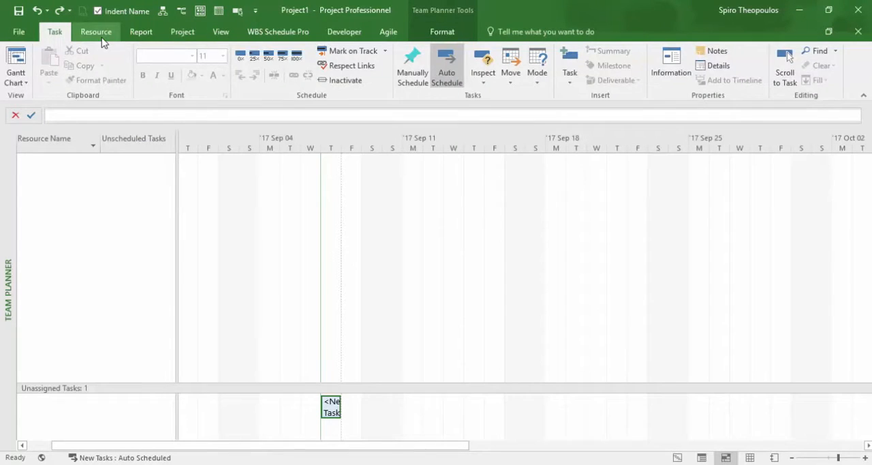
Build the project team from the enterprise resources by adding three named people, the third, fifth and twelfth entries in the resource list.
left_click(102, 38)
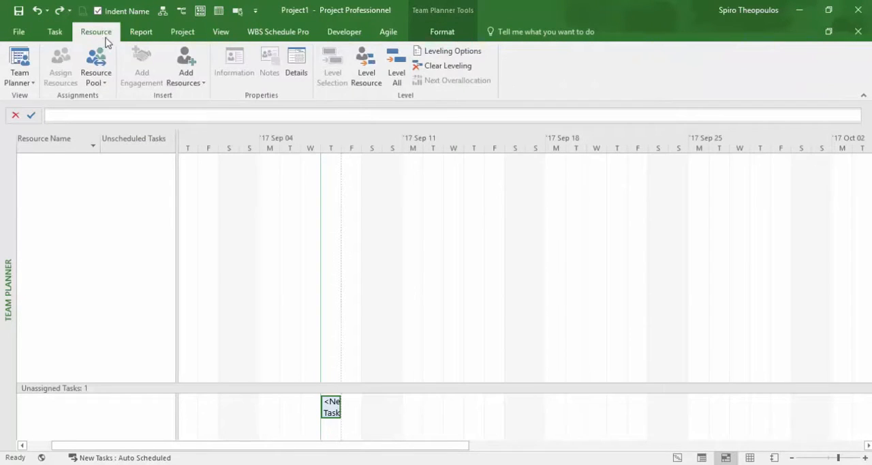
left_click(201, 81)
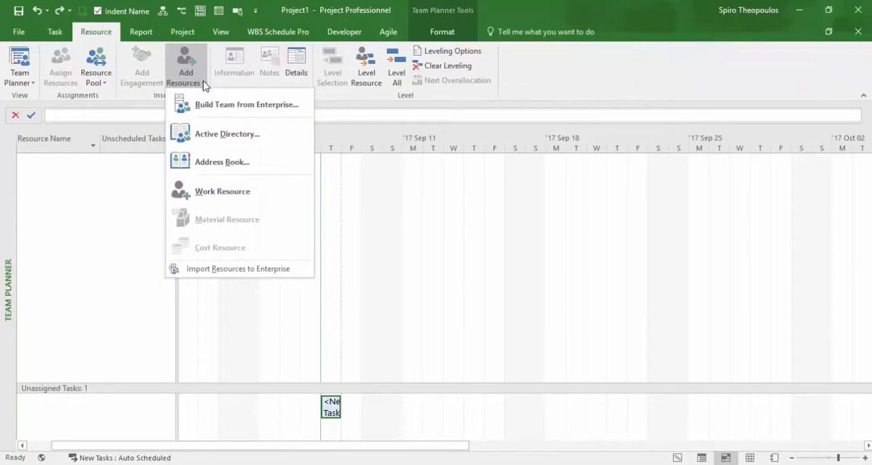
left_click(274, 105)
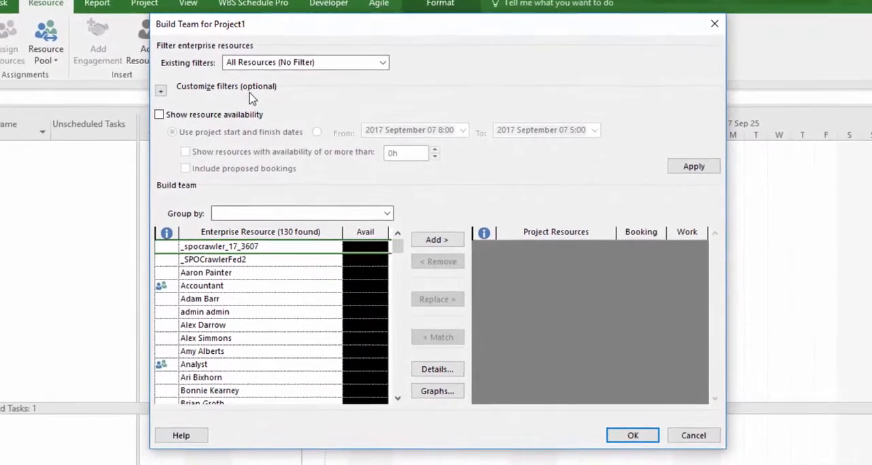
left_click(229, 275)
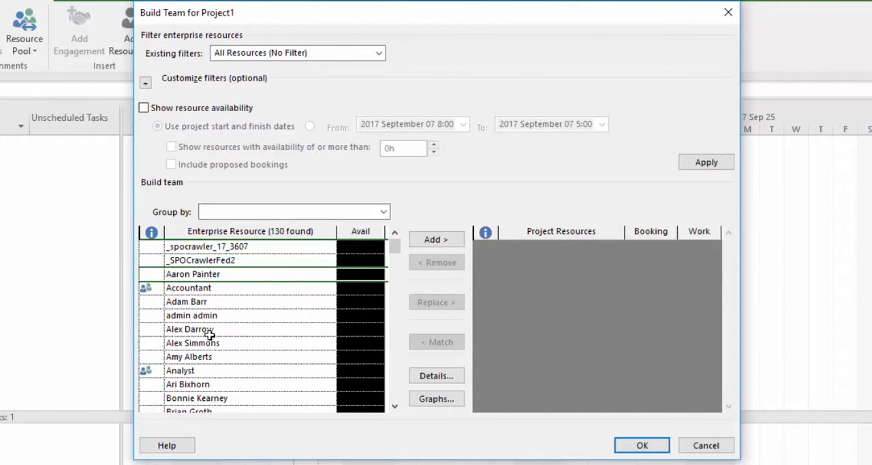
left_click(221, 304, "shift")
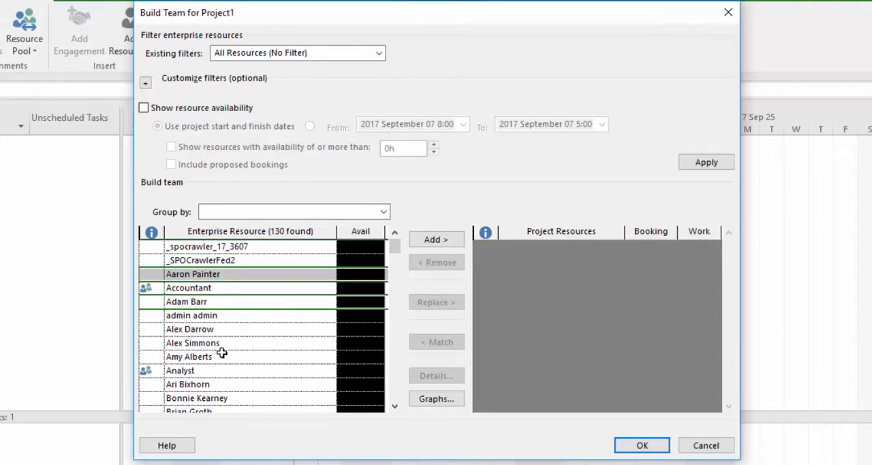
left_click(216, 399, "ctrl")
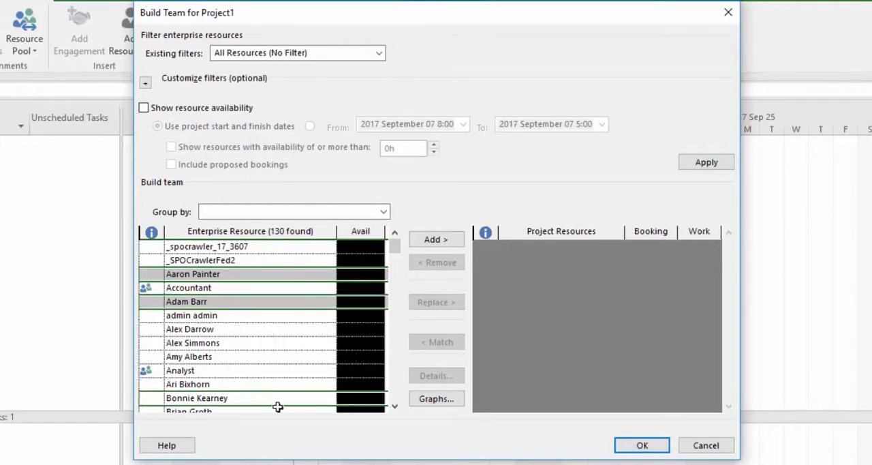
left_click(460, 240)
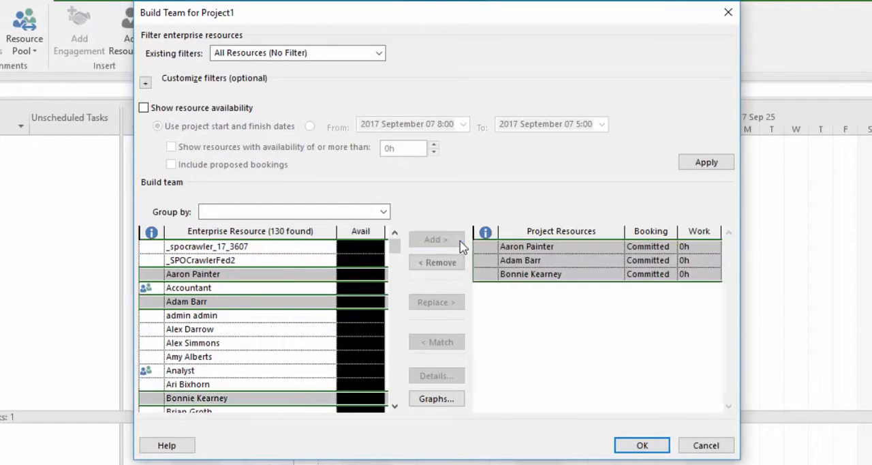
left_click(641, 450)
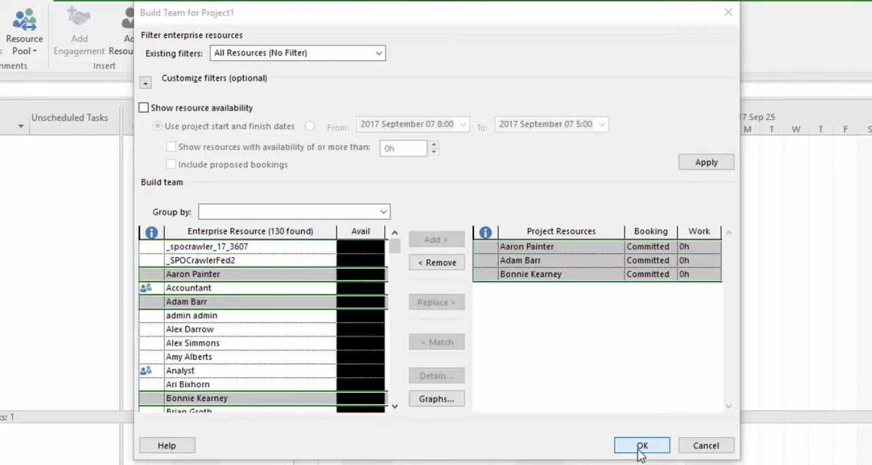
left_click(641, 447)
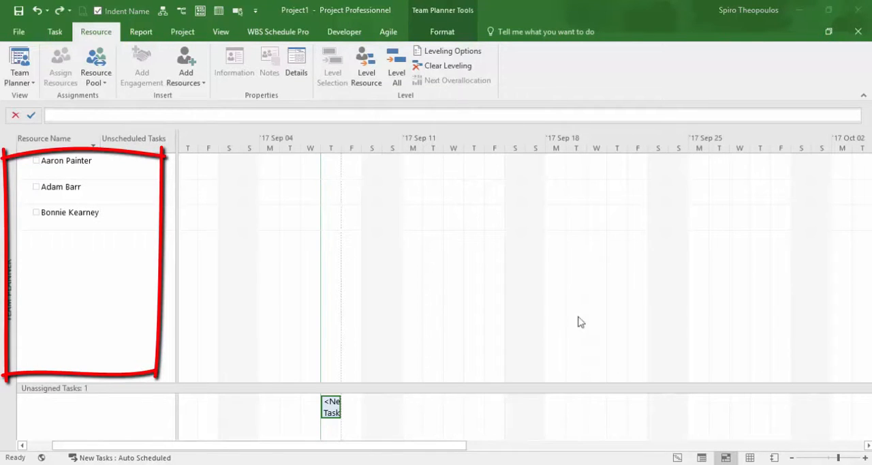
Save the project to Project Web App under the name TEAM PLANNER VIEW DEMO.
left_click(22, 13)
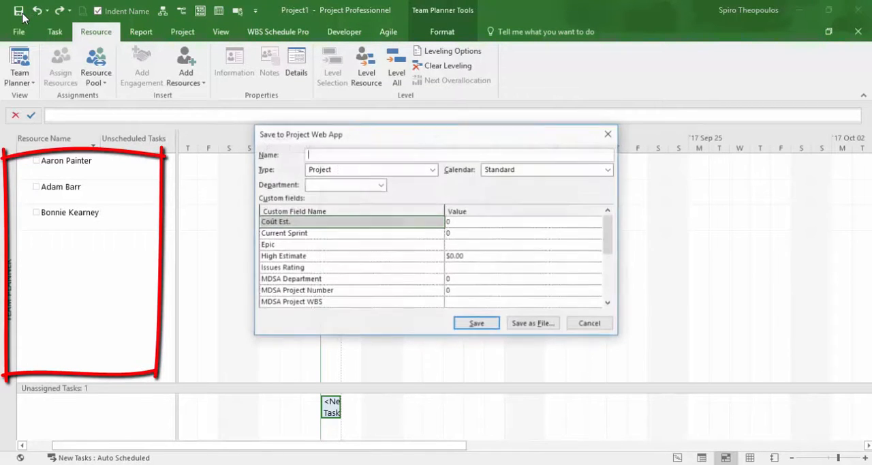
type("TEAM PLA")
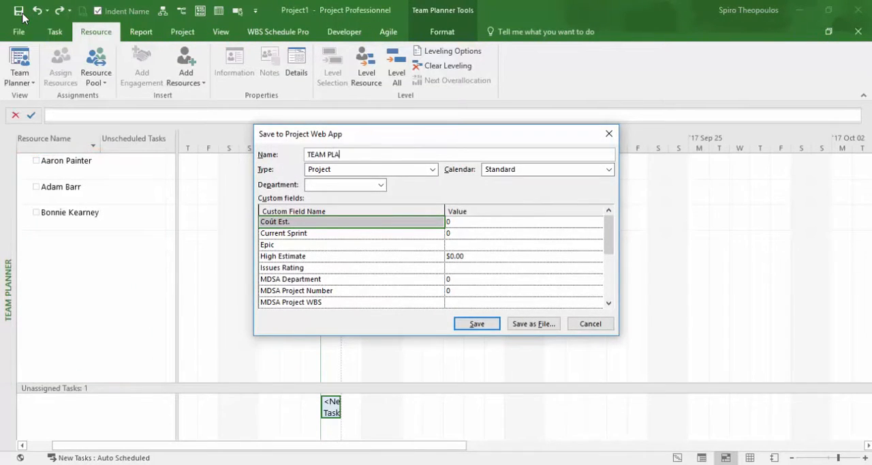
type("NNER VIEW DEMO")
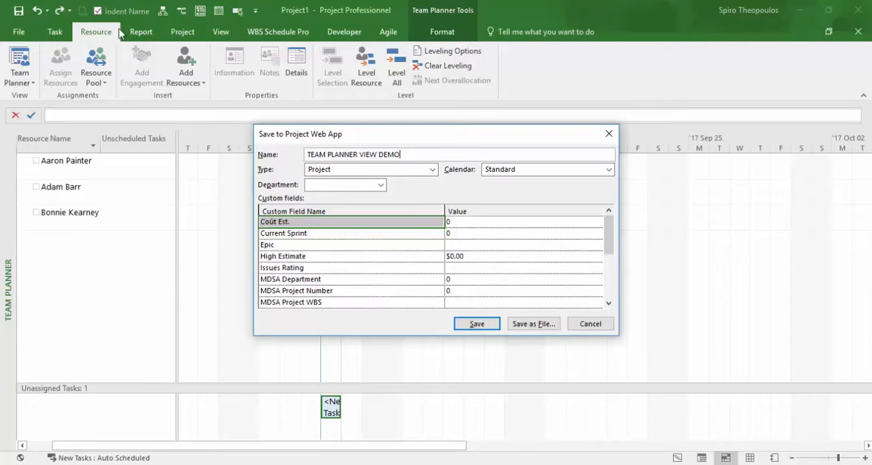
left_click(471, 325)
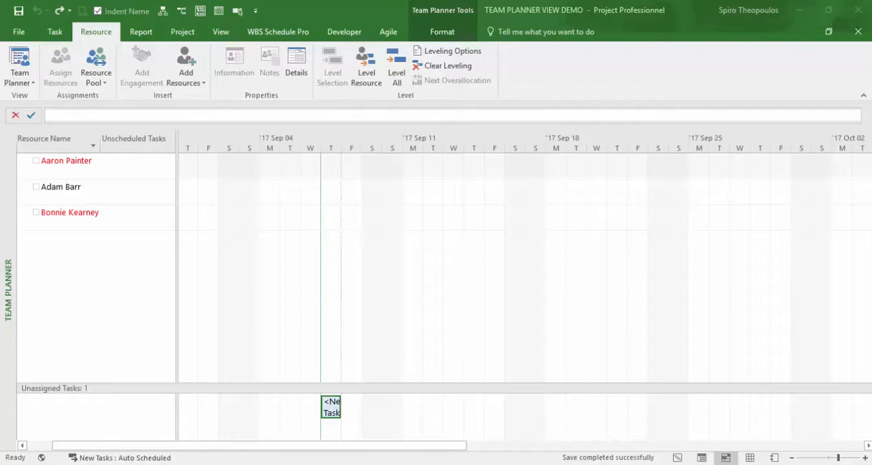
Show the Resource Form details below the Team Planner and resize the areas to give the unassigned tasks more room.
left_click(297, 65)
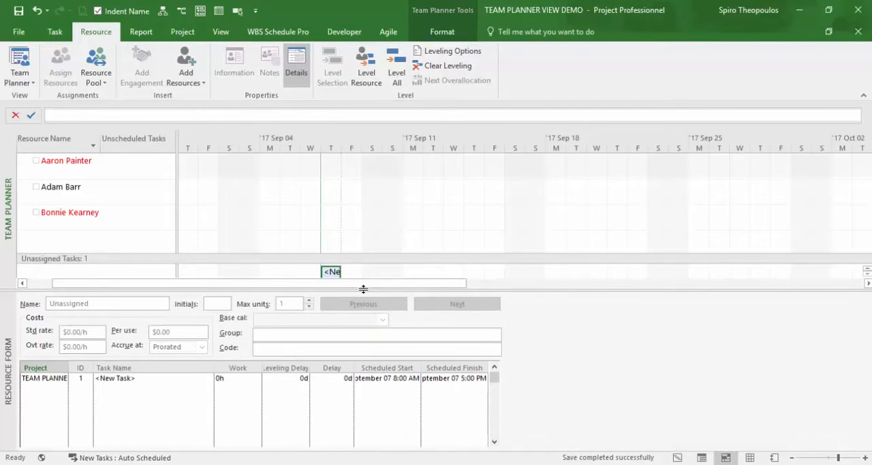
left_click_drag(363, 289, 354, 319)
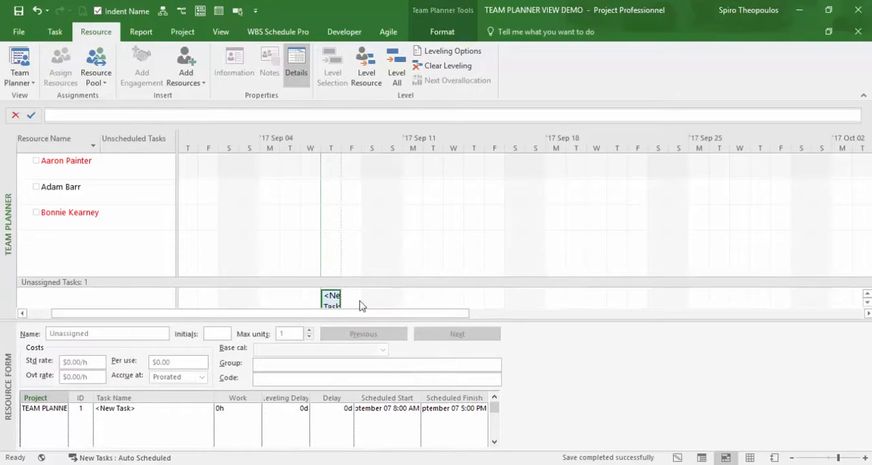
left_click_drag(363, 283, 366, 249)
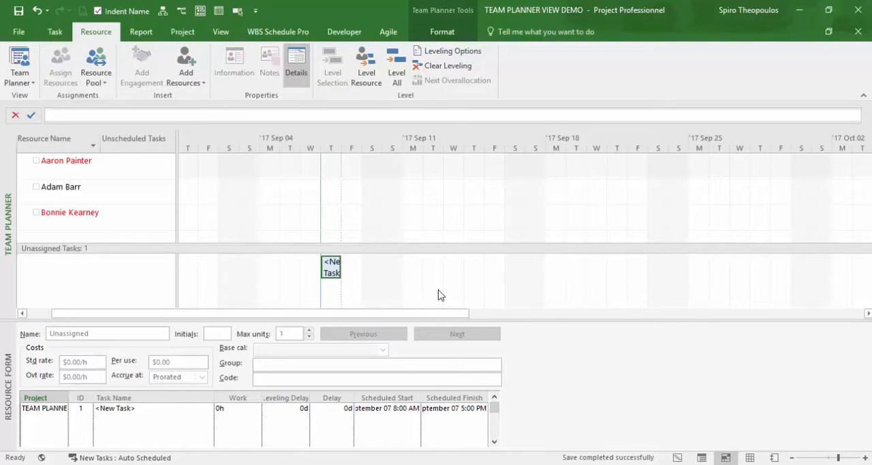
Show the Work details in the Resource Form and set the new task's remaining work to 40h.
right_click(577, 372)
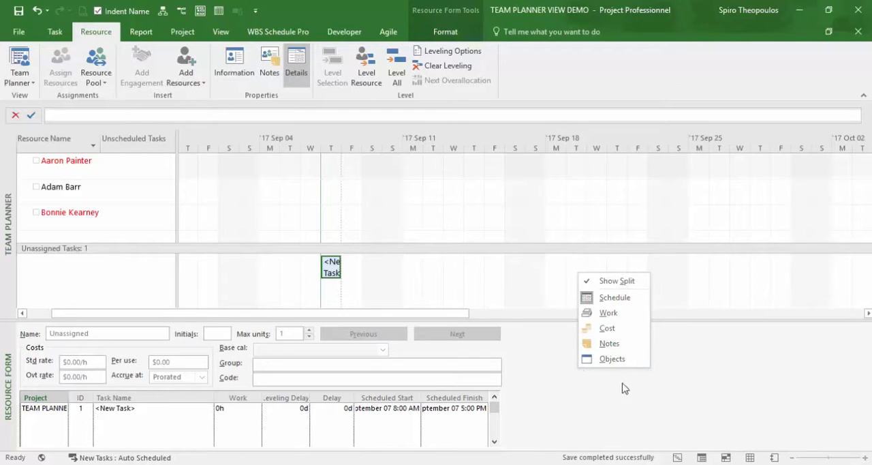
left_click(609, 313)
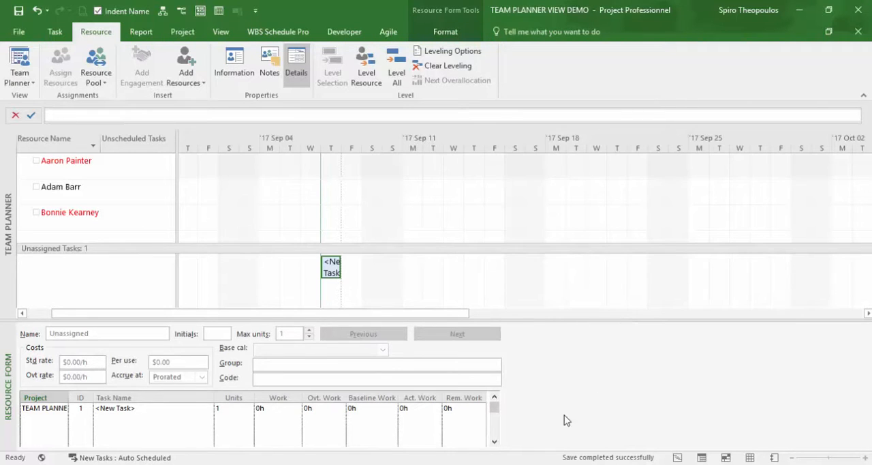
left_click(467, 408)
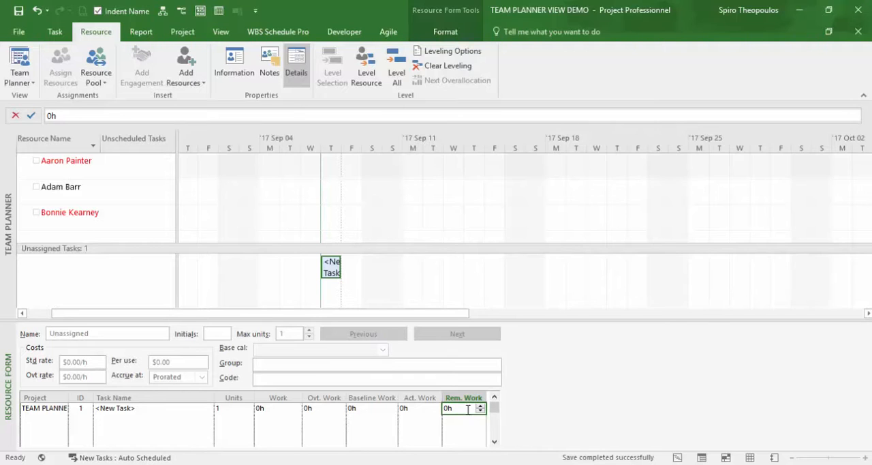
type("40h")
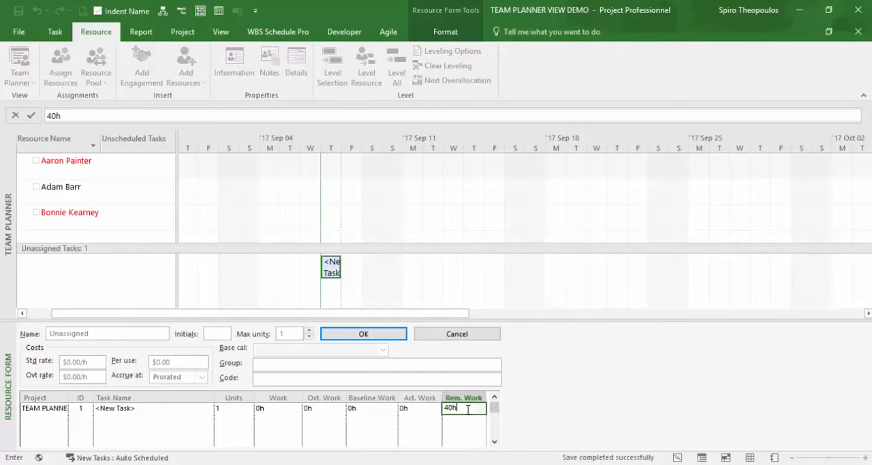
left_click(385, 334)
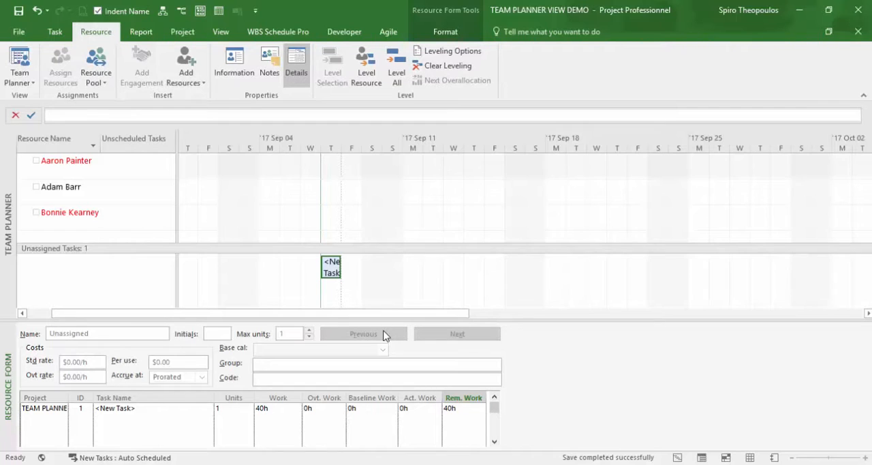
Assign the unassigned new task to the second resource in the Team Planner, keeping its start on Thursday, September 7.
left_click(334, 272)
left_click_drag(334, 271, 334, 194)
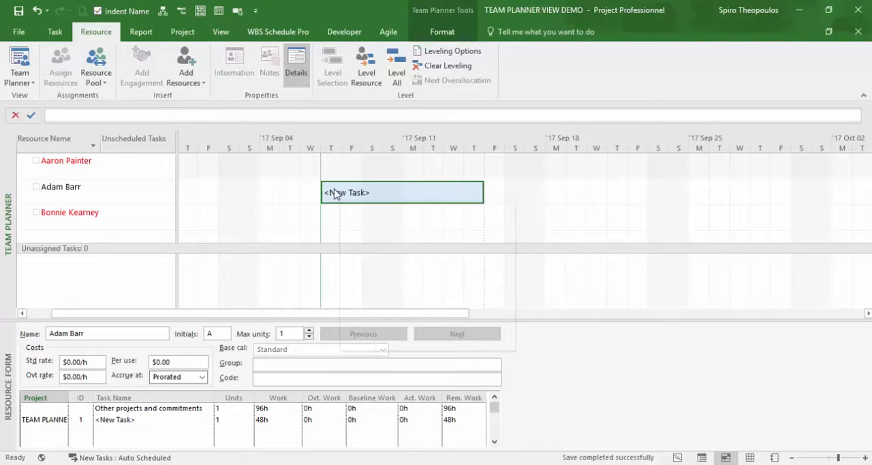
mouse_move(334, 195)
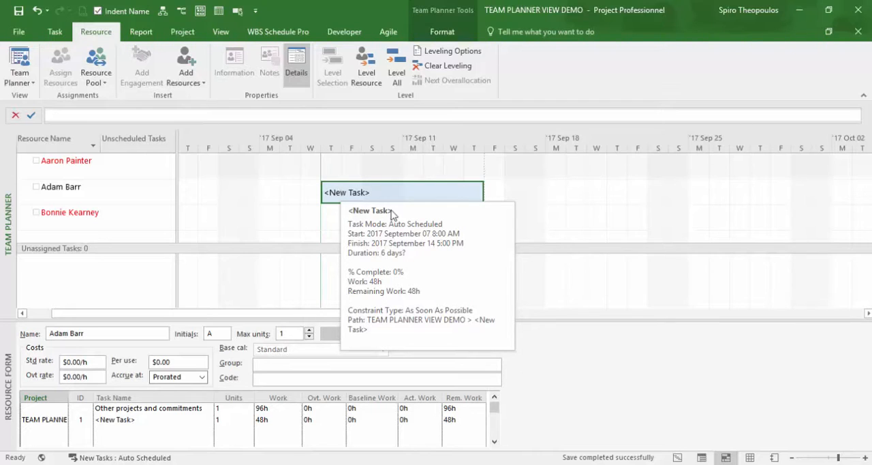
Show the Schedule details in the Resource Form, widen the Scheduled Start and Scheduled Finish columns, and narrow Leveling Delay.
right_click(623, 368)
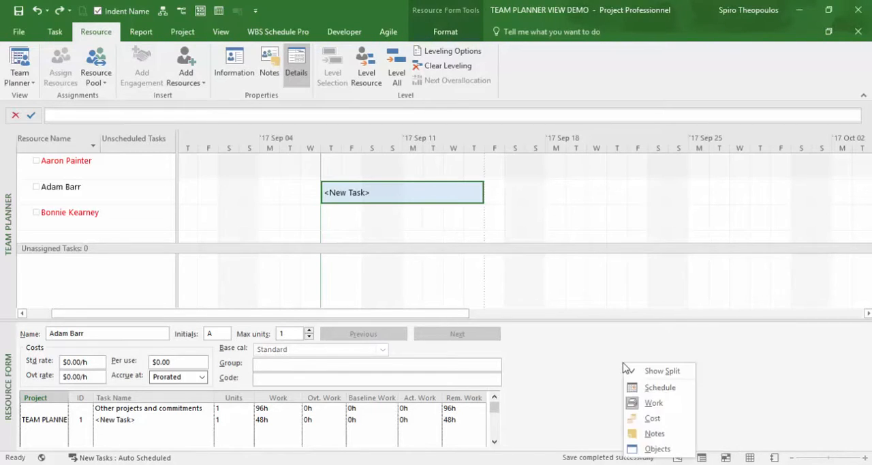
left_click(675, 389)
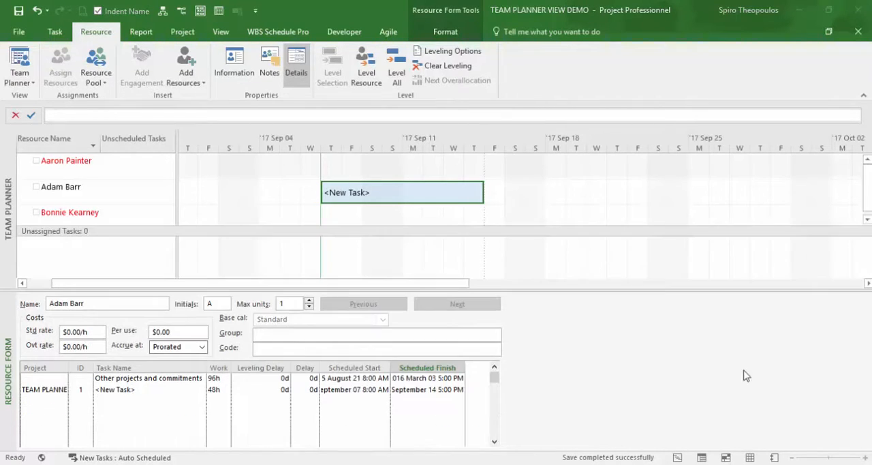
left_click(466, 369)
left_click_drag(466, 368, 484, 368)
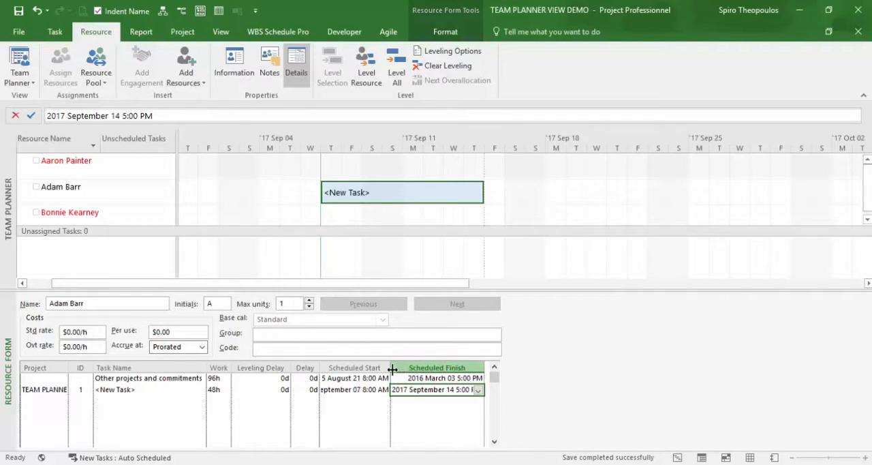
left_click_drag(390, 368, 416, 368)
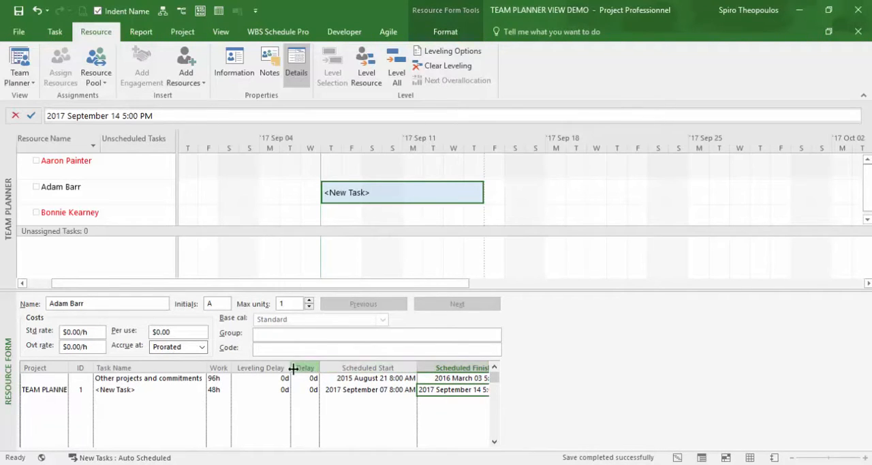
left_click_drag(290, 368, 257, 369)
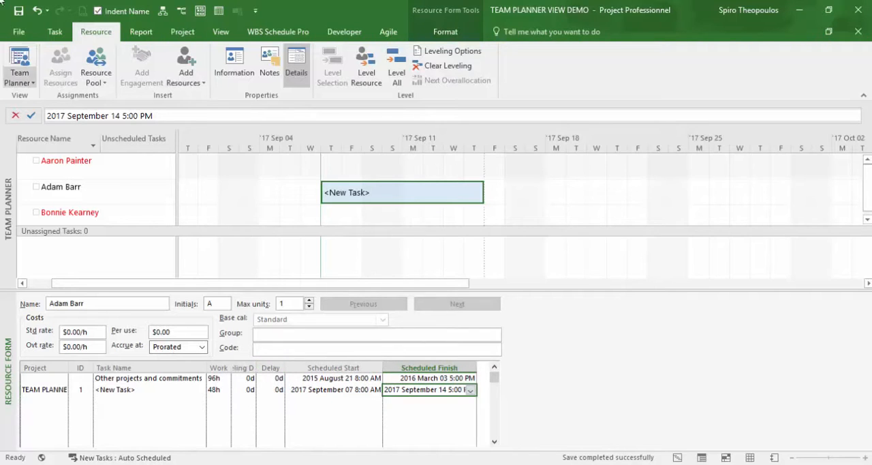
Change the project's date format to 09-01-28 12:33 PM in the general options.
left_click(14, 32)
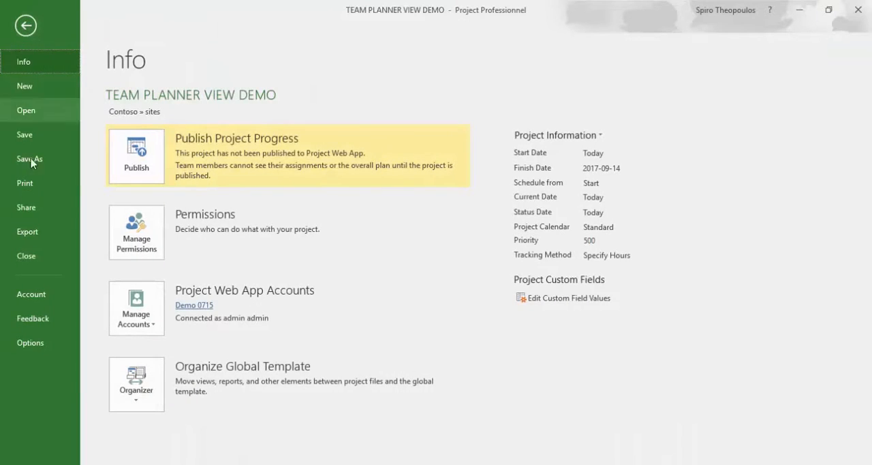
left_click(68, 349)
left_click(435, 161)
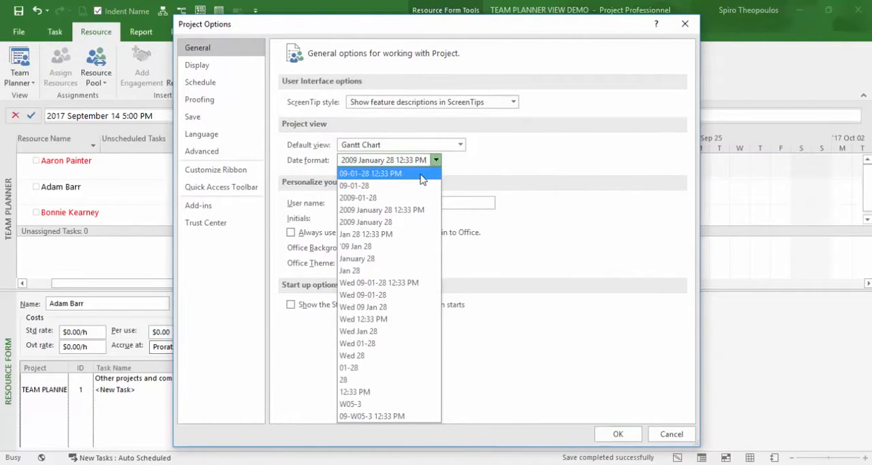
left_click(422, 173)
left_click(618, 434)
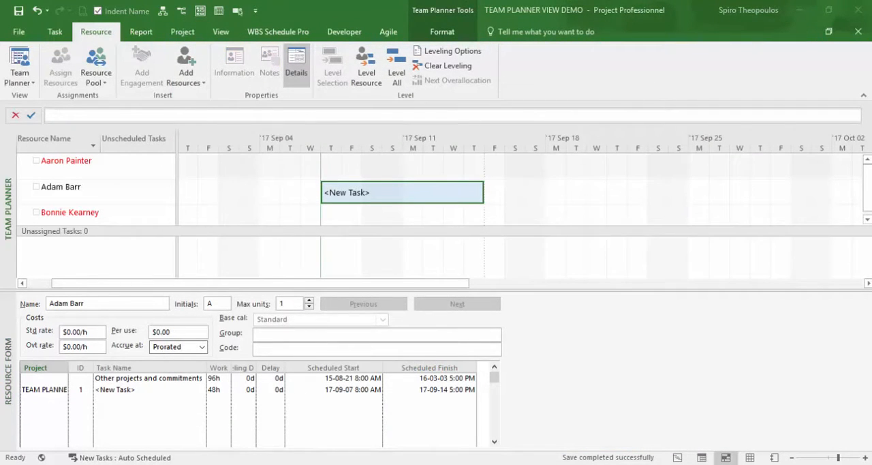
Review the assignments of the first and third resources in the Resource Form and hide the details pane.
left_click(72, 166)
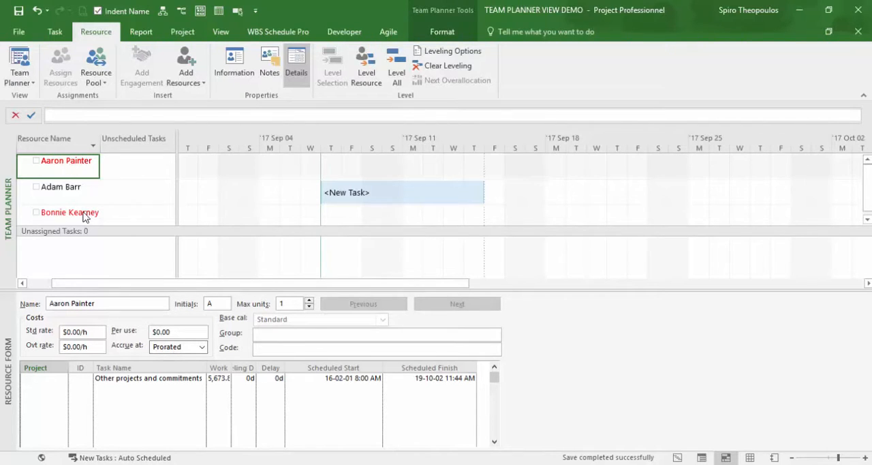
mouse_move(84, 217)
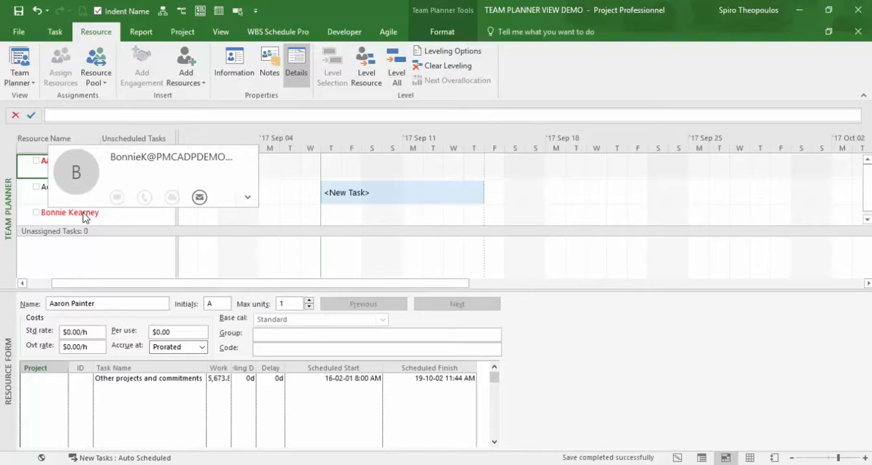
left_click(84, 215)
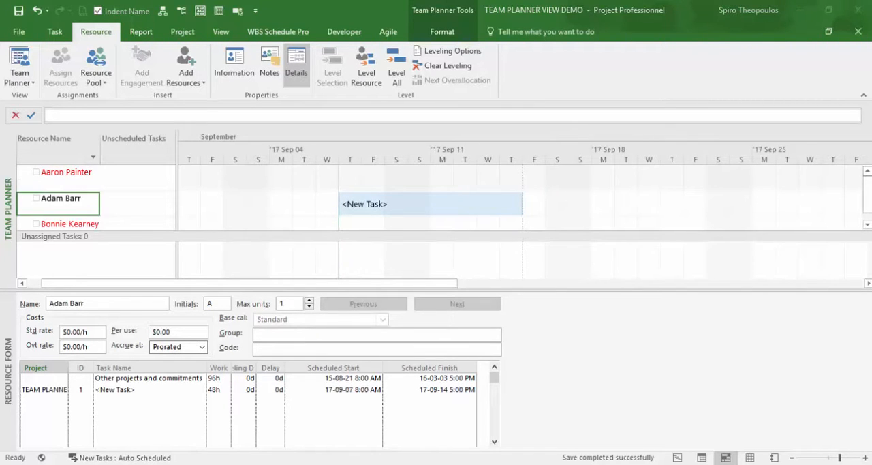
left_click(303, 81)
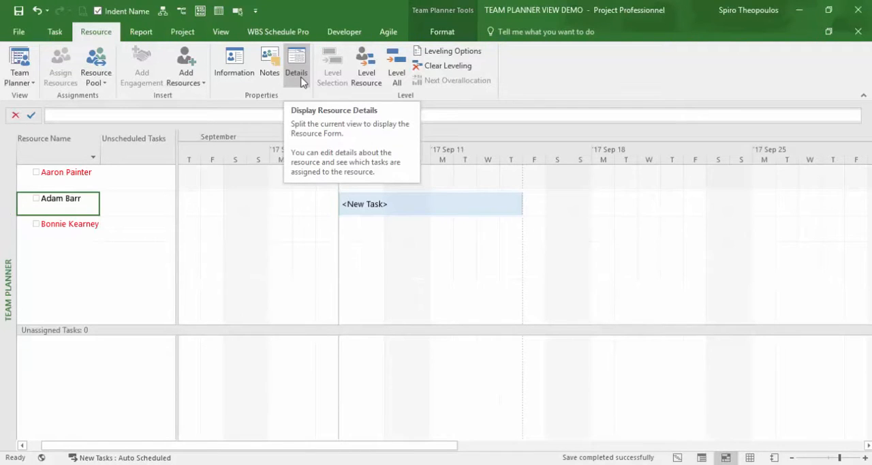
Try the Quarter Days and Months timescales in the Team Planner.
left_click(226, 35)
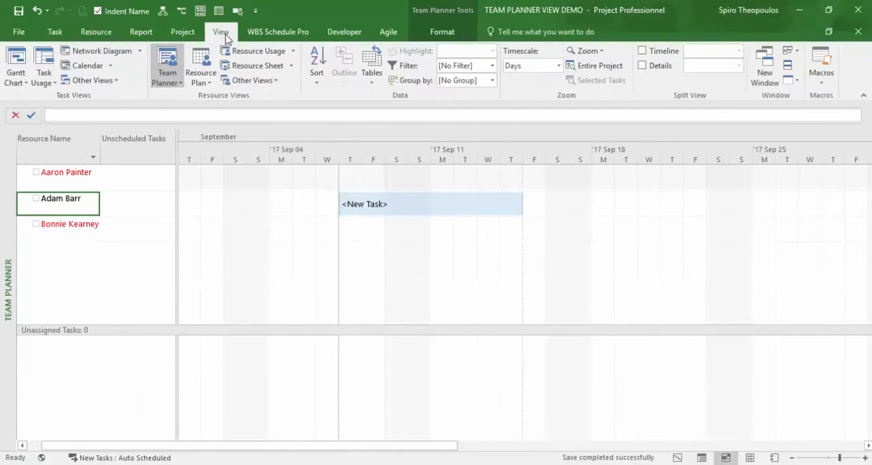
left_click(559, 66)
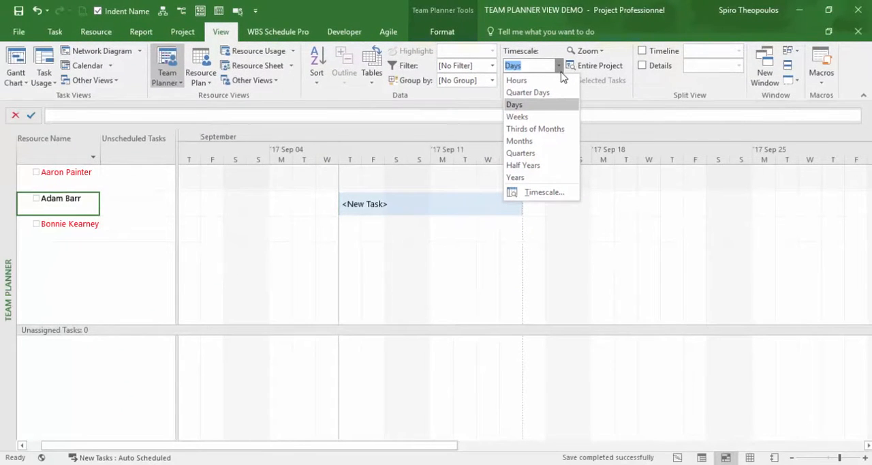
left_click(528, 92)
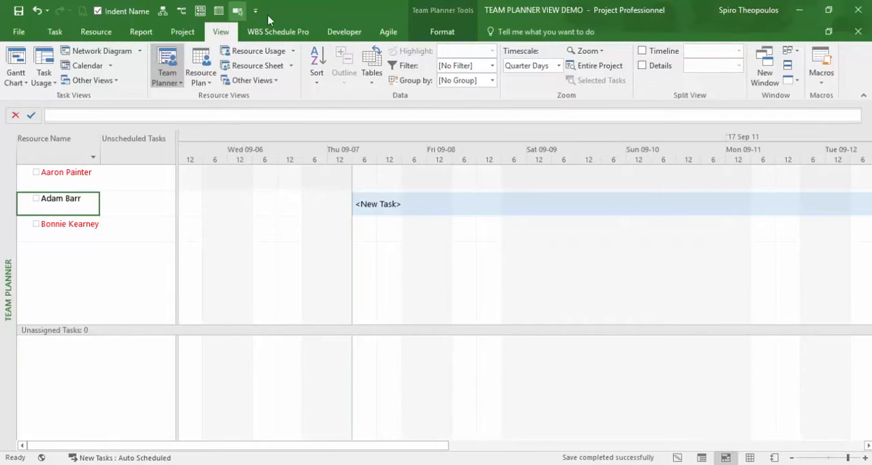
left_click(560, 67)
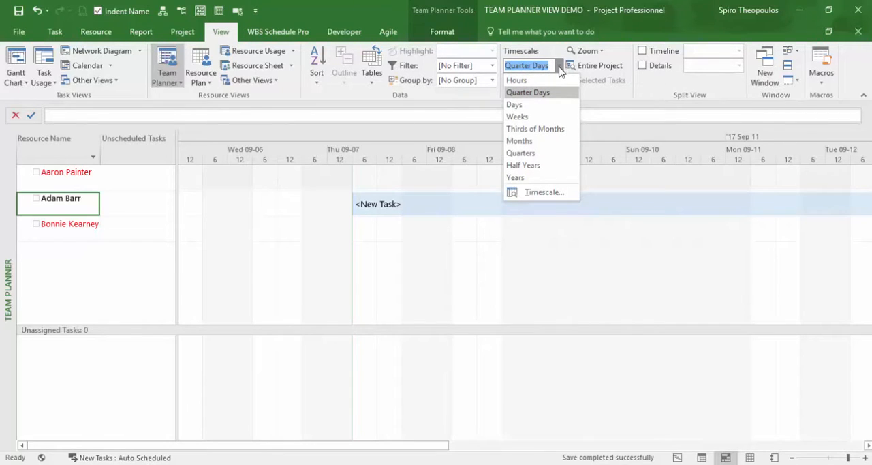
left_click(545, 142)
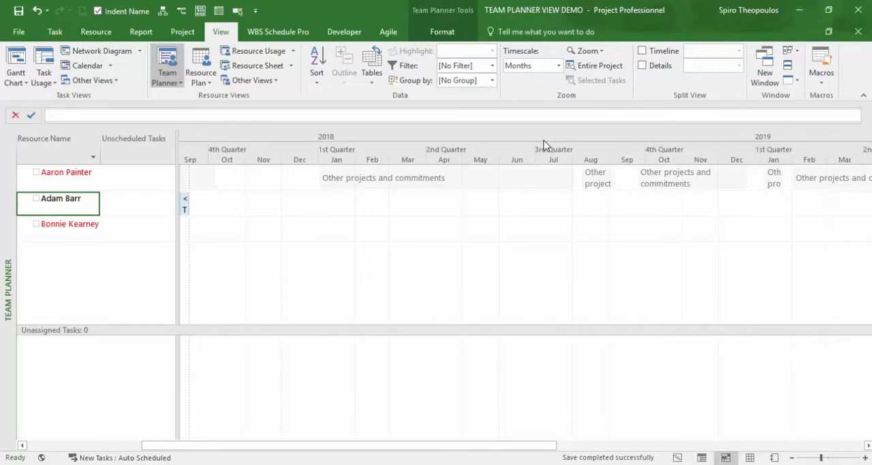
Set the Team Planner timescale to Quarters and examine the first resource's overallocated period in 2016.
left_click(559, 65)
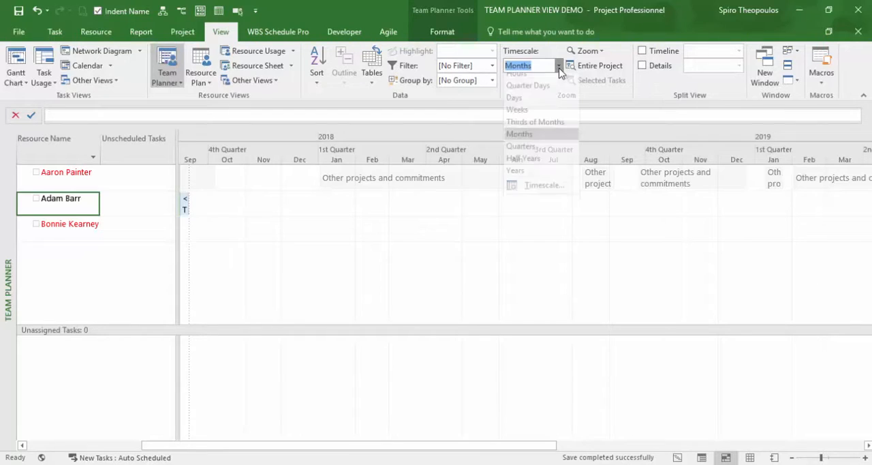
left_click(550, 153)
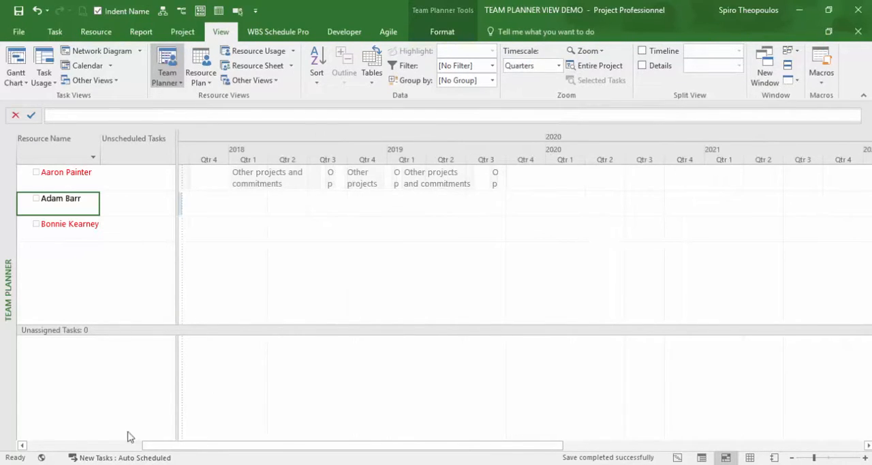
left_click(23, 446)
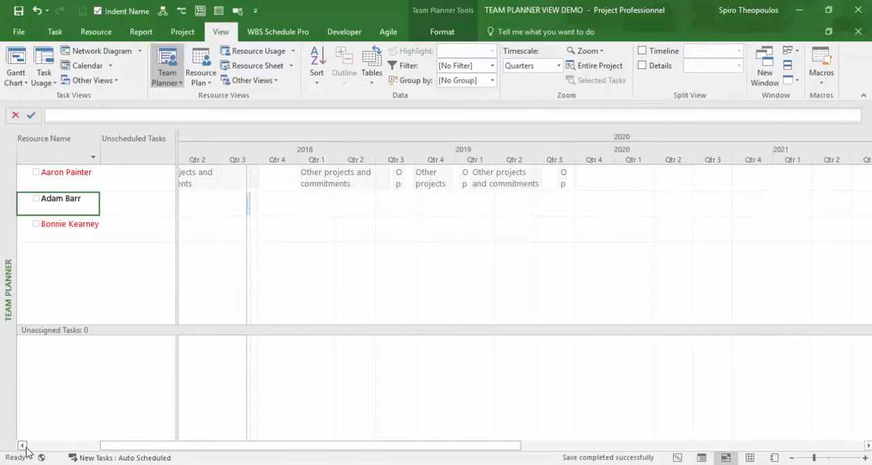
left_click(23, 446)
left_click(23, 446)
left_click(22, 445)
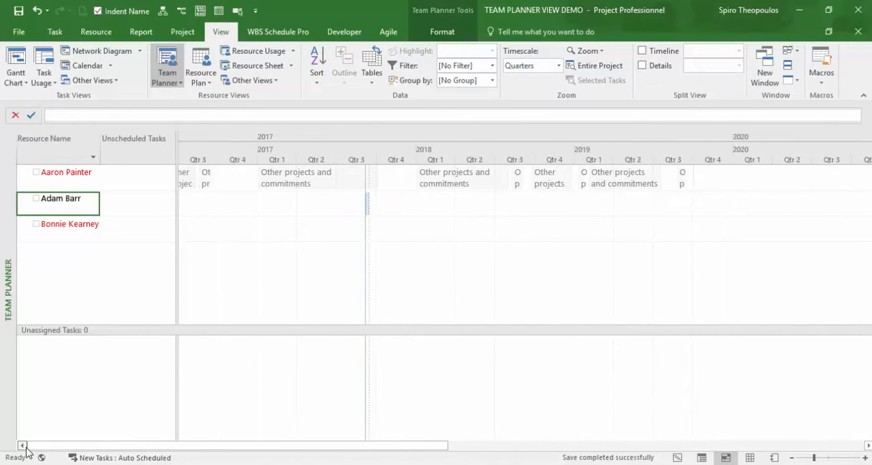
left_click(23, 445)
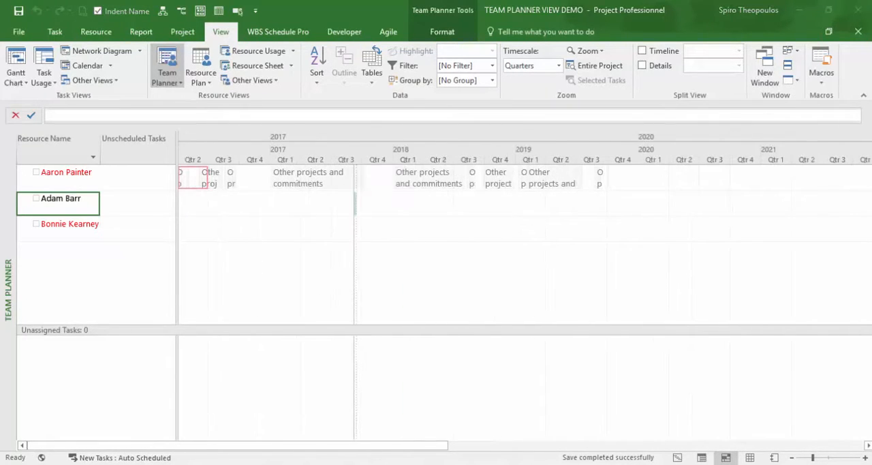
Set the resource leveling options to look for overallocations on a Month by Month basis.
left_click(86, 35)
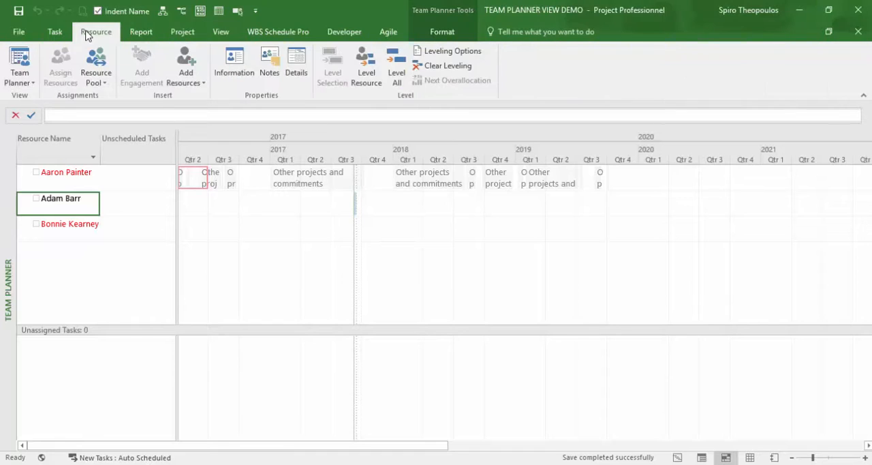
left_click(470, 53)
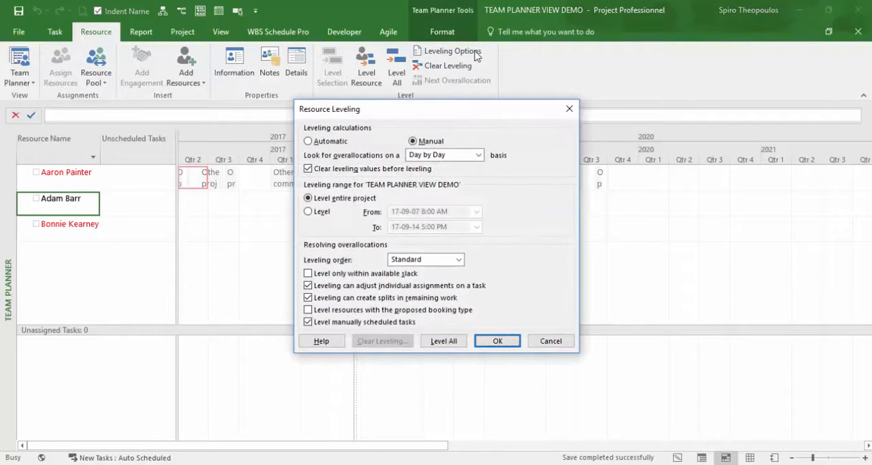
left_click(478, 156)
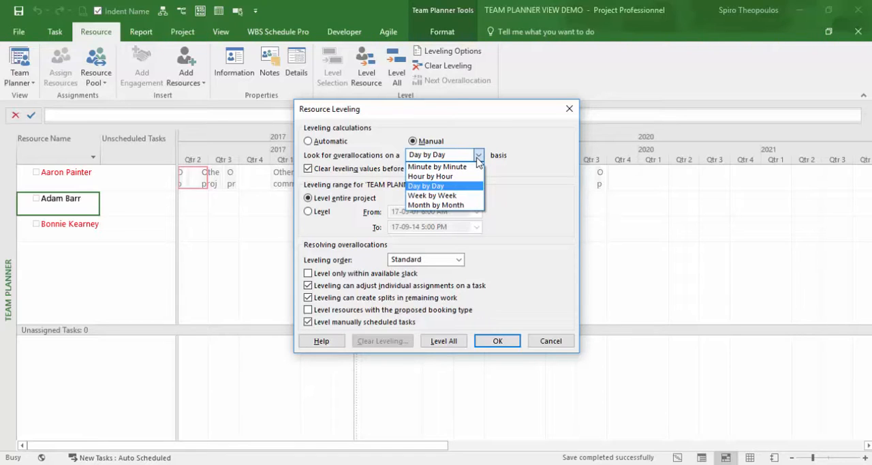
left_click(467, 206)
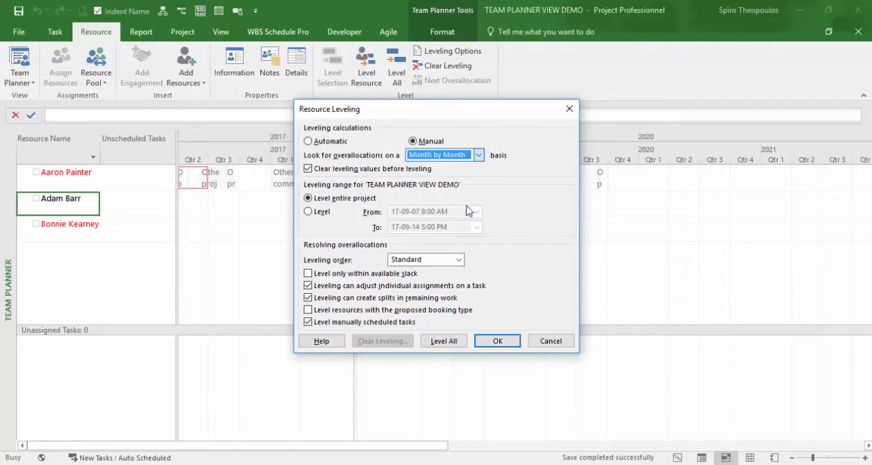
left_click(498, 341)
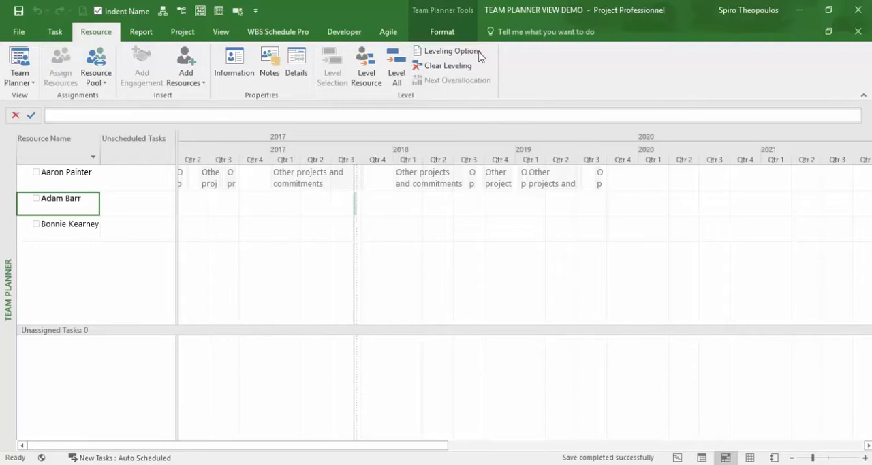
Change the overallocation basis in the resource leveling options to Week by Week.
left_click(479, 54)
left_click(478, 155)
left_click(439, 196)
left_click(497, 339)
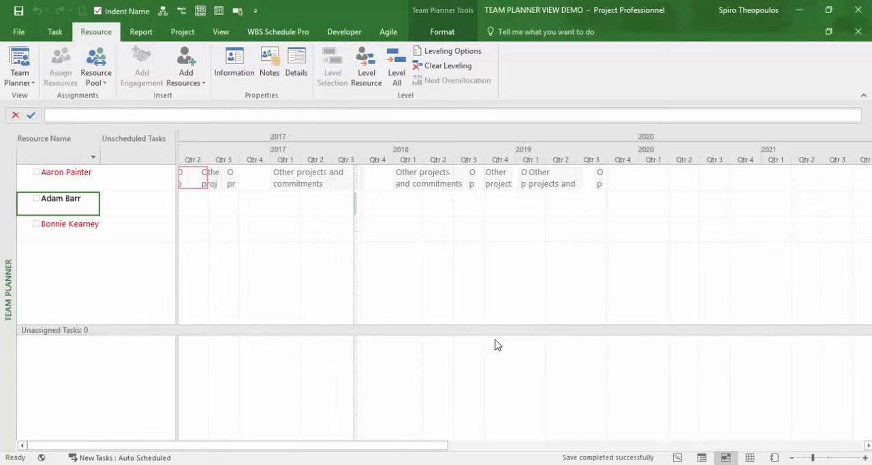
Return the overallocation basis in the resource leveling options to Day by Day.
left_click(479, 55)
left_click(479, 155)
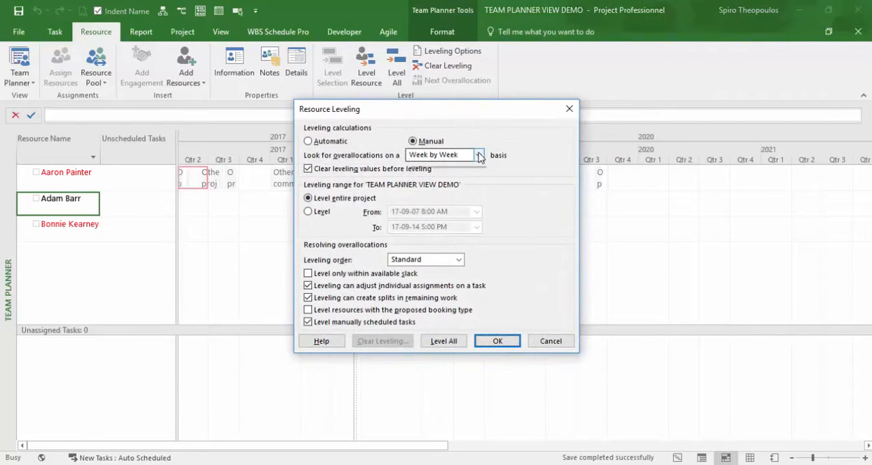
left_click(465, 187)
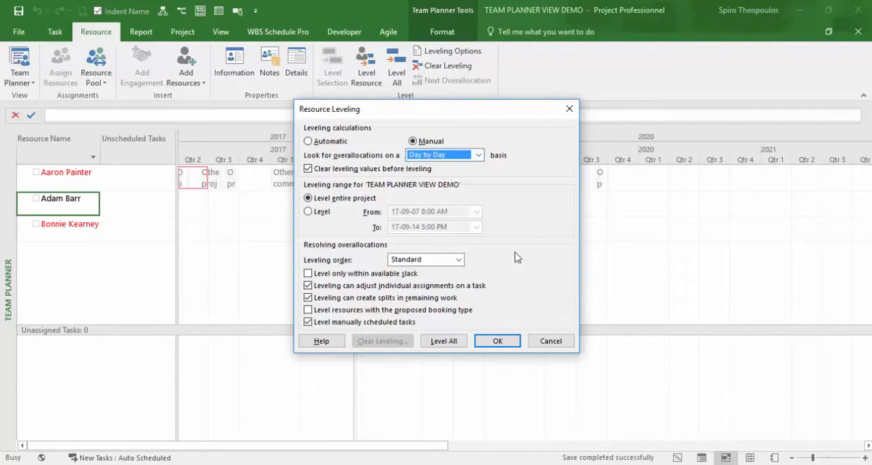
left_click(513, 343)
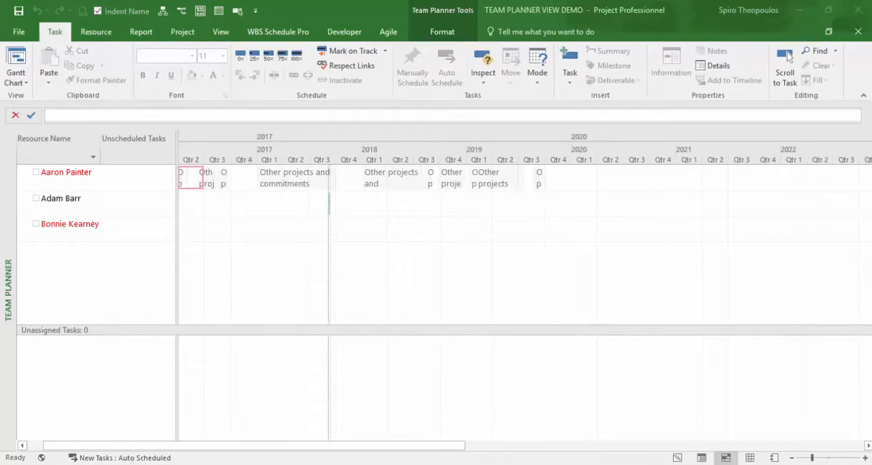
Expand the first resource's summary assignments to show the individual project names, back to early 2016.
double_click(210, 182)
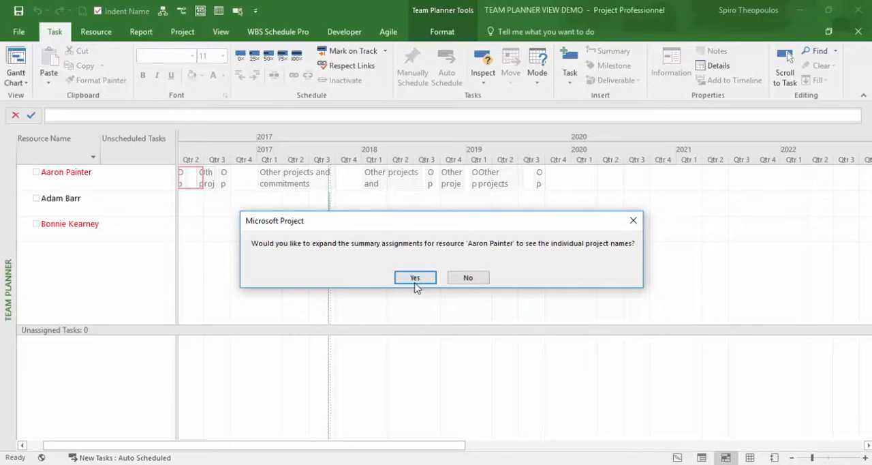
left_click(416, 280)
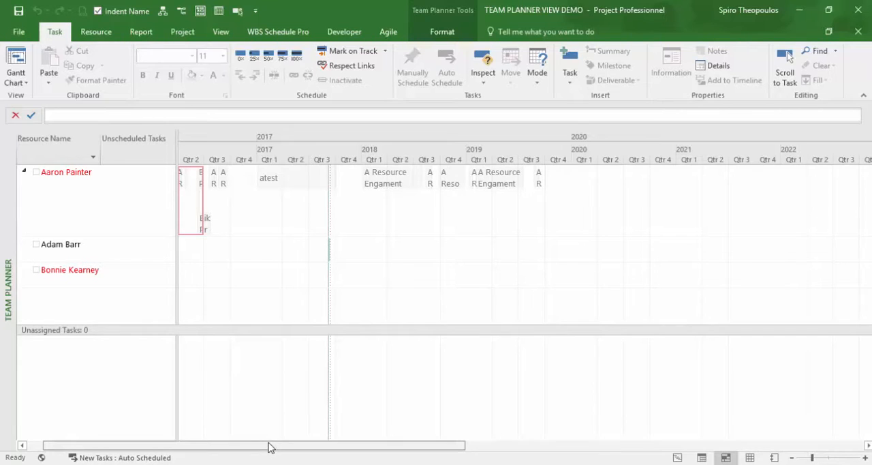
left_click_drag(270, 446, 247, 445)
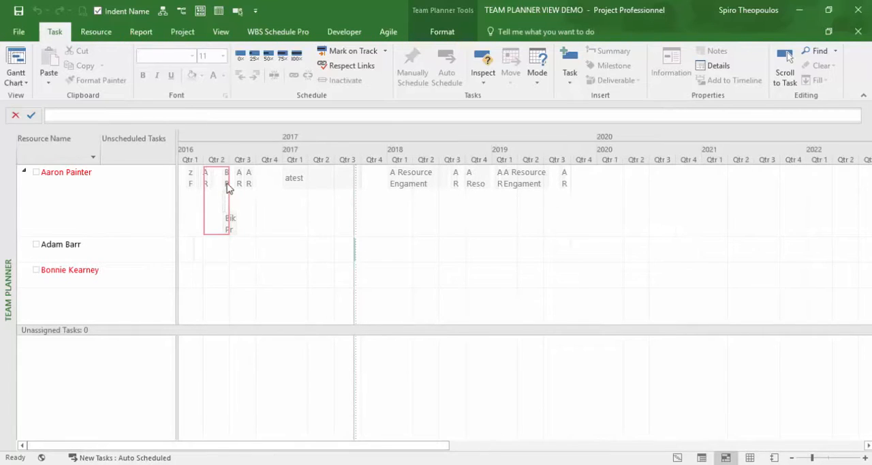
Try to move the first resource's external Biking Project 7 assignment on the timeline.
mouse_move(228, 186)
mouse_move(226, 225)
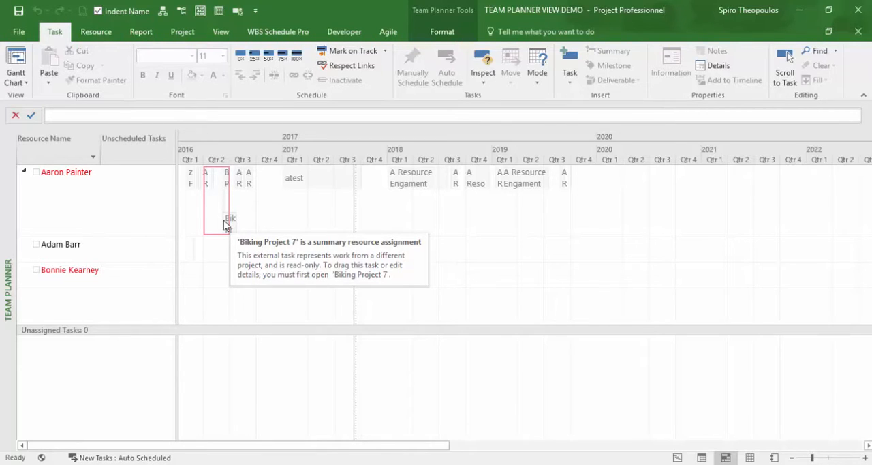
left_click_drag(230, 225, 235, 229)
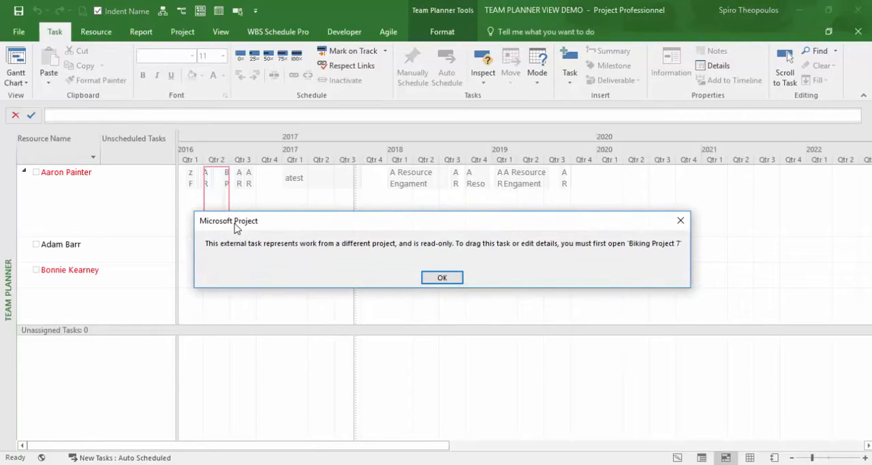
left_click(430, 279)
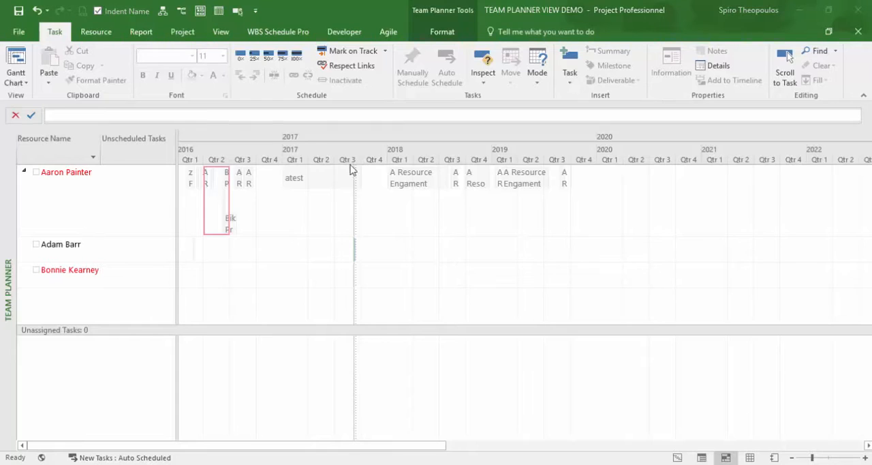
Set the Team Planner timescale to Days and bring the second resource's new task in September 2017 into view.
left_click(223, 34)
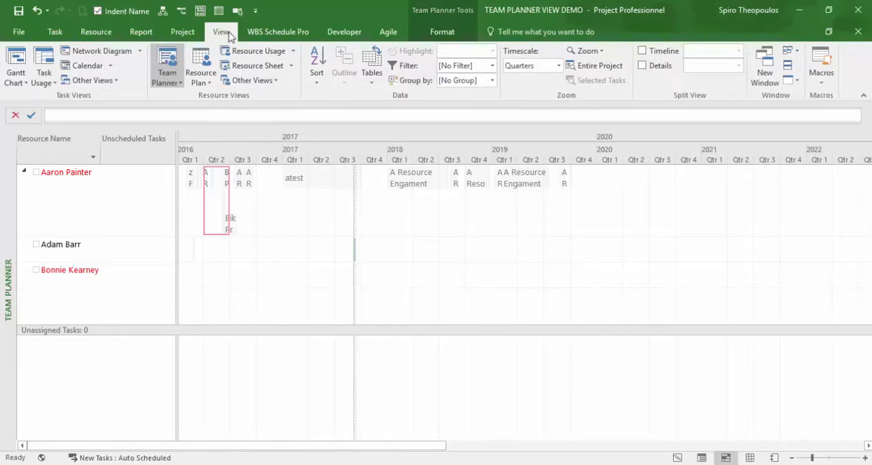
left_click(559, 66)
left_click(552, 104)
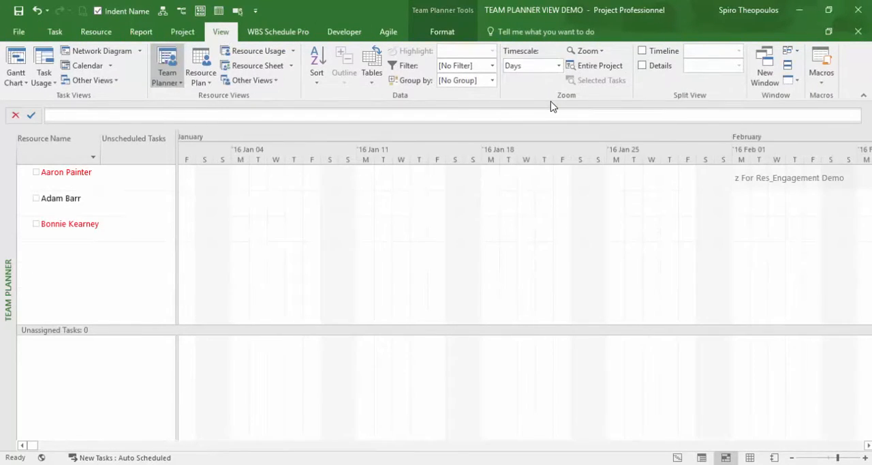
left_click(85, 210)
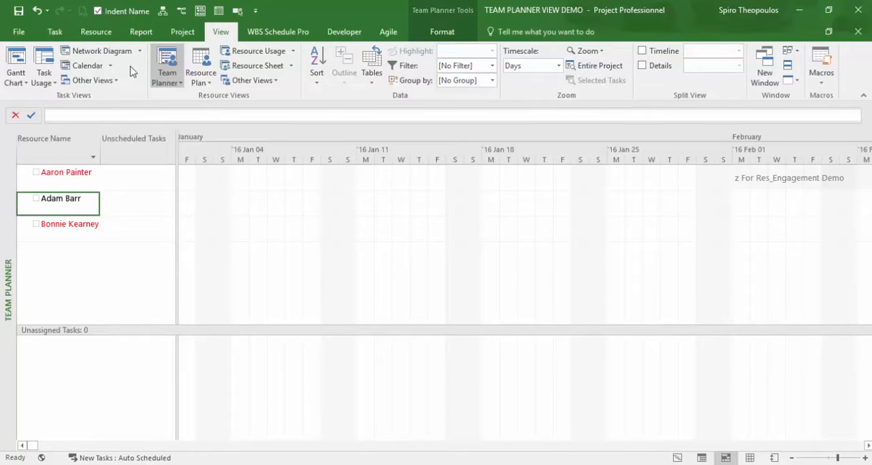
left_click(237, 11)
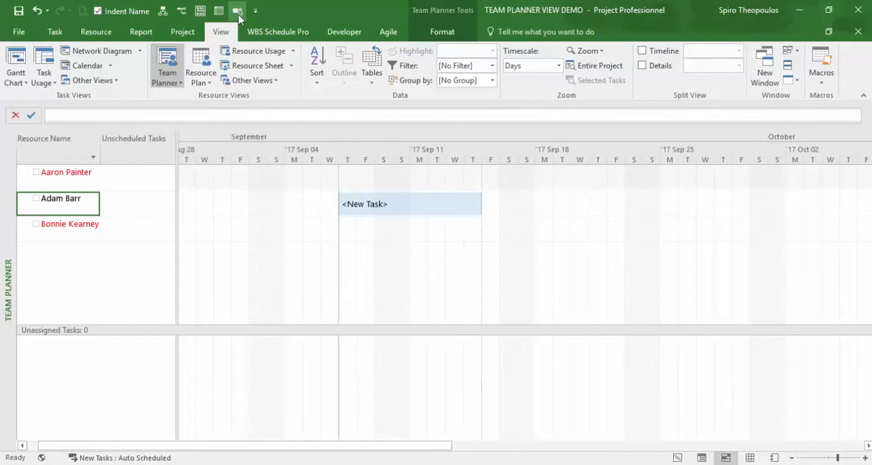
Name the second resource's new task "Do this First Task".
mouse_move(475, 186)
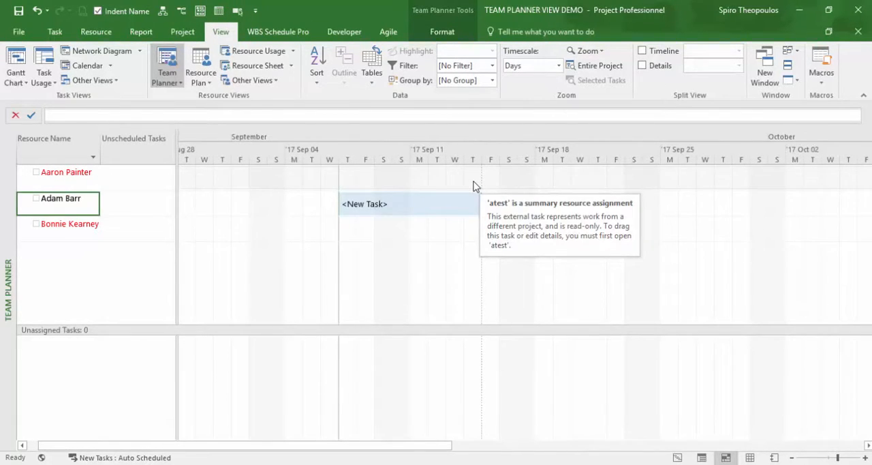
right_click(438, 207)
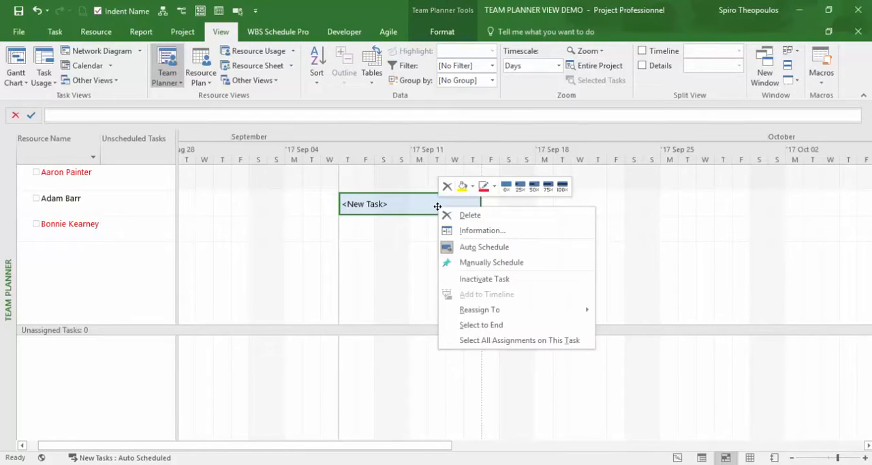
left_click(514, 237)
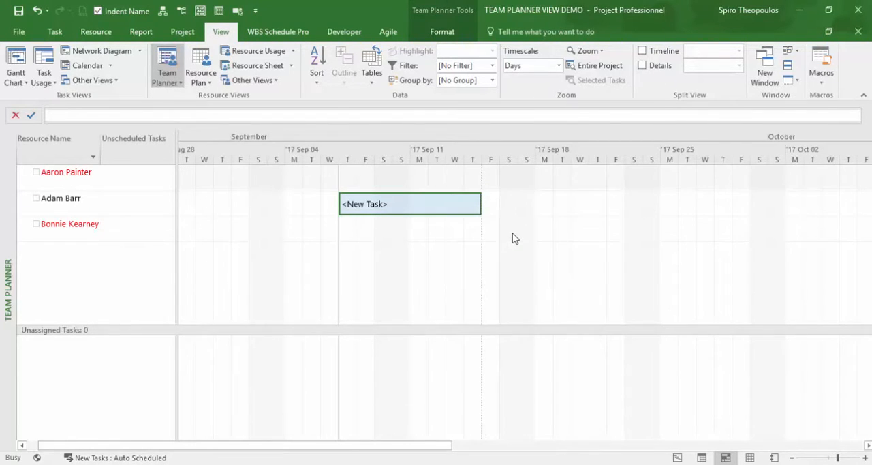
type("D")
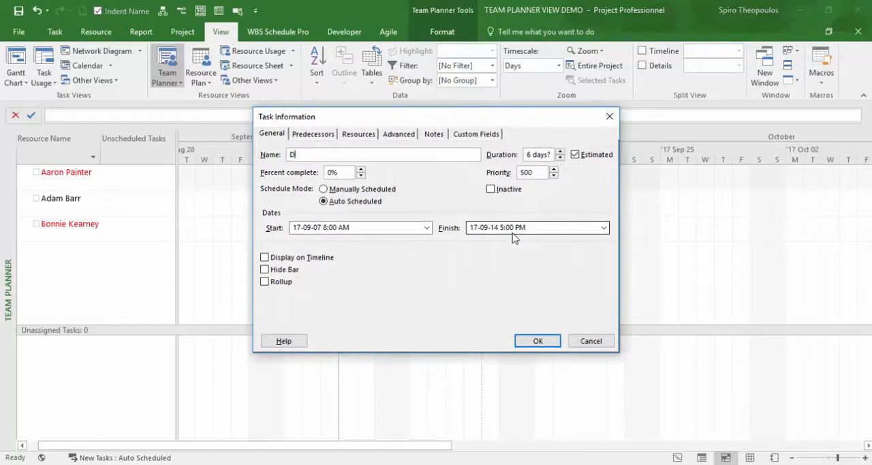
type("o this First Task")
left_click(538, 341)
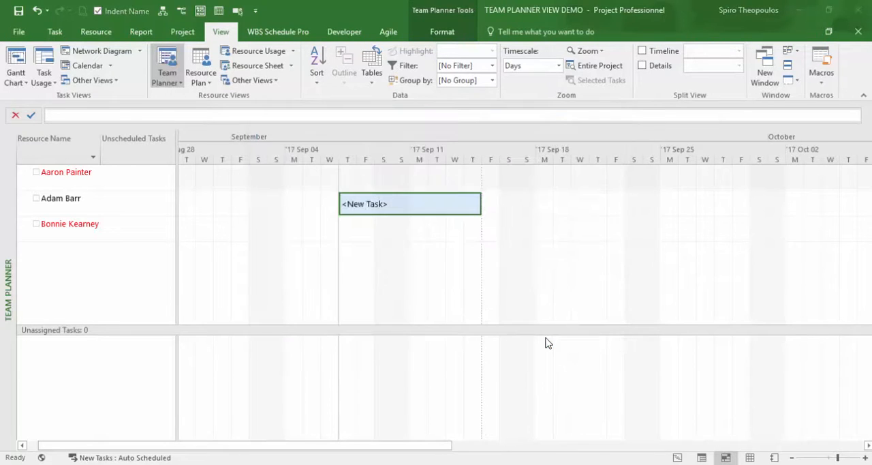
Insert a new unassigned task and name it "My Second Task...".
left_click(64, 34)
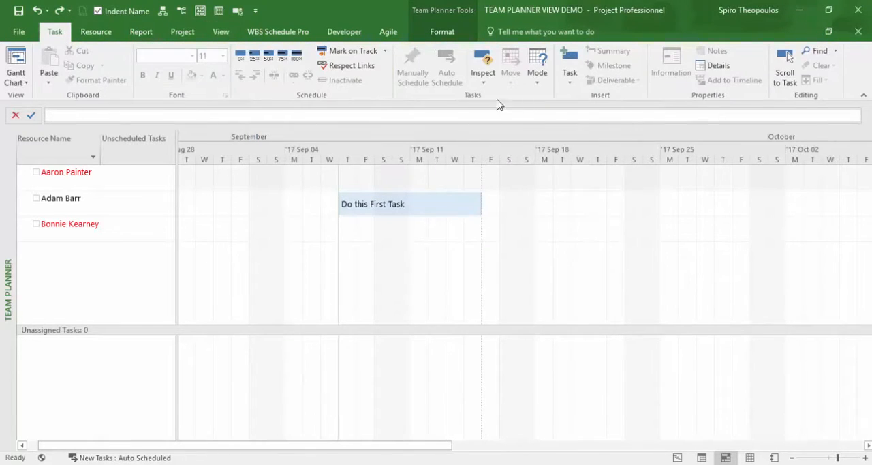
left_click(570, 77)
left_click(620, 97)
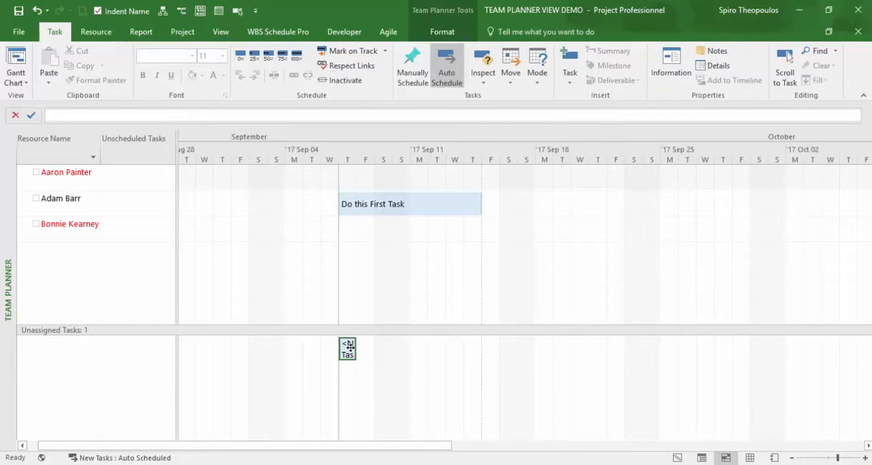
double_click(348, 348)
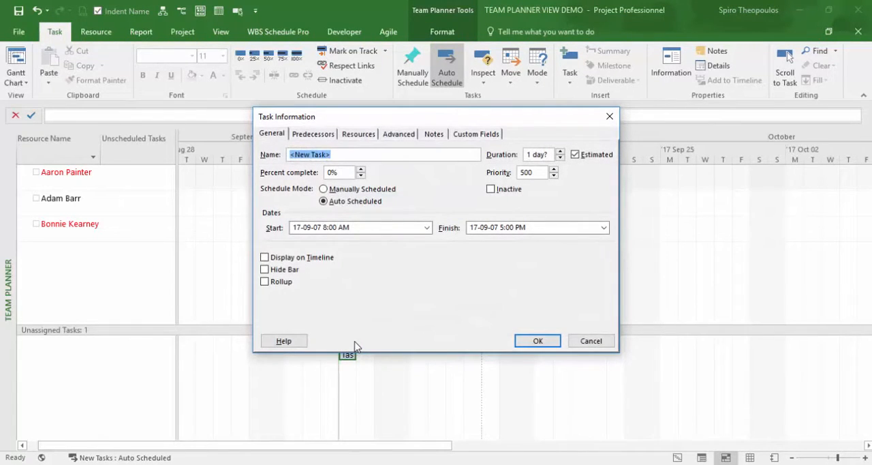
type("My Secont")
key("BackSpace")
type("d Task...")
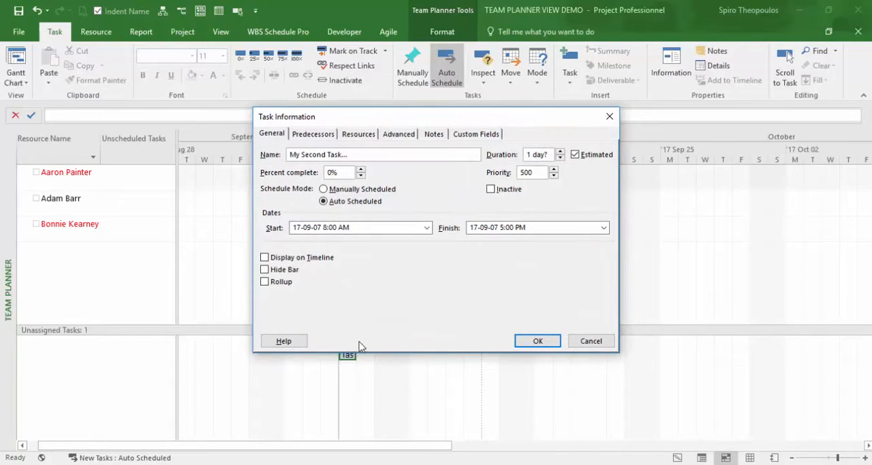
Set My Second Task's duration to 6 days and assign it to the second resource over the same dates as the first task.
double_click(530, 152)
type("6")
key("Return")
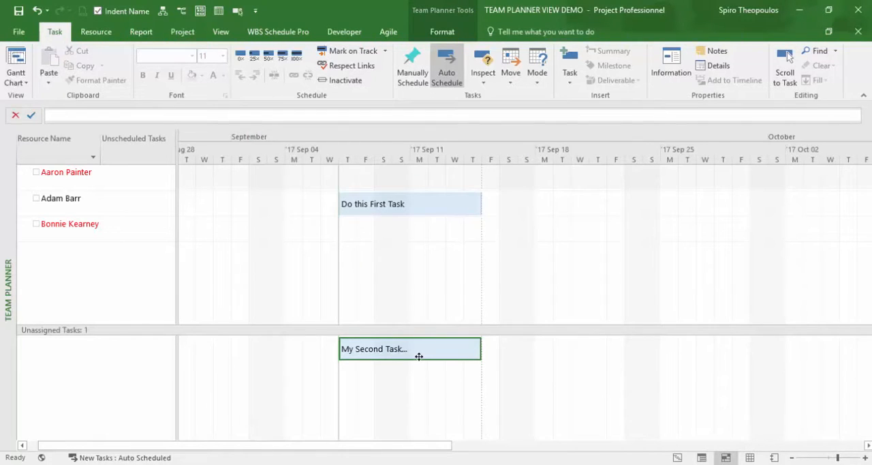
left_click_drag(419, 357, 432, 207)
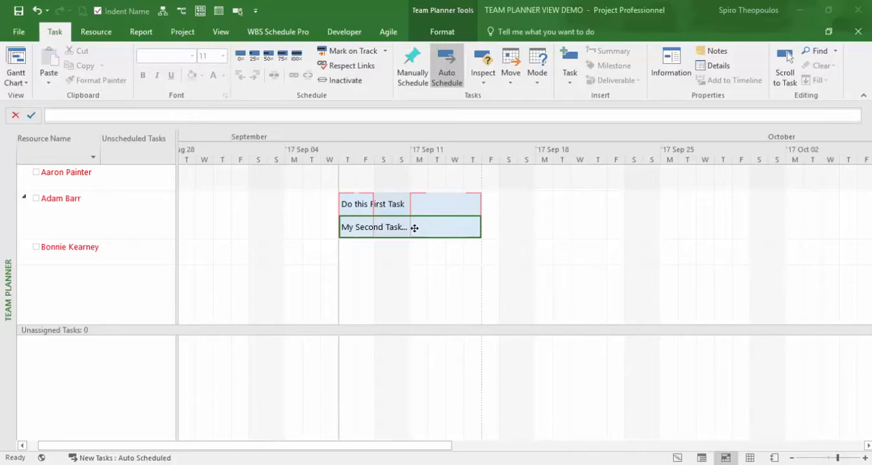
Make Do this First Task the Finish-to-Start predecessor of My Second Task.
double_click(415, 229)
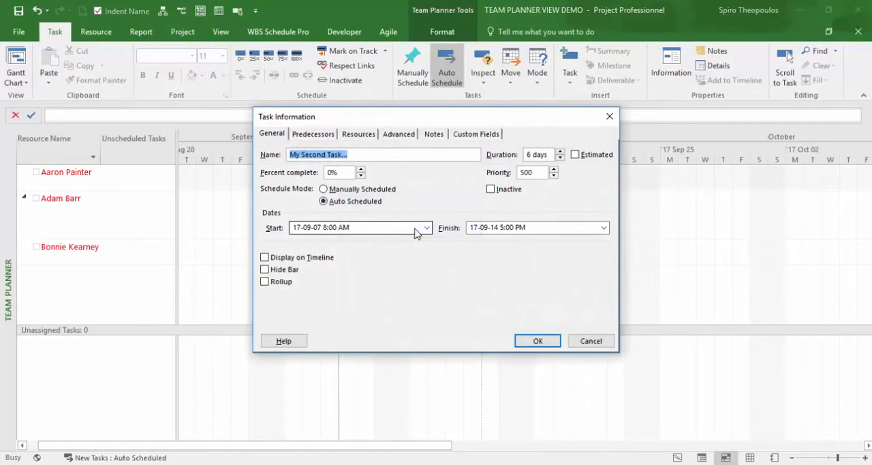
left_click(329, 136)
left_click(414, 191)
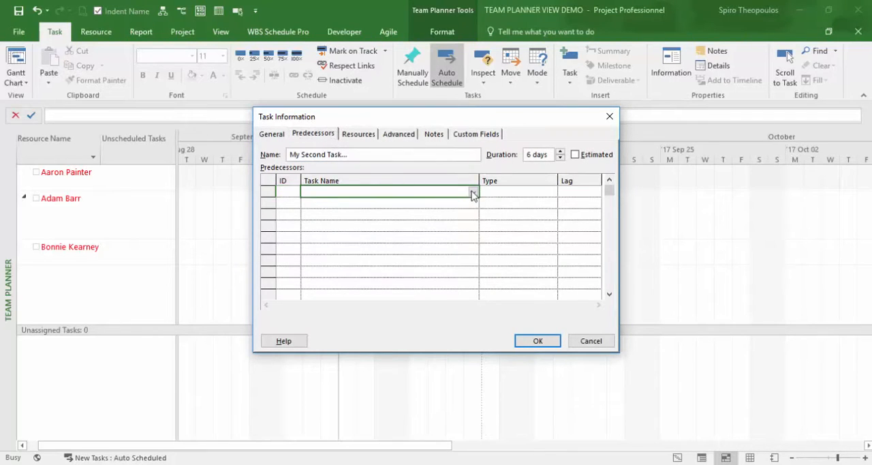
left_click(472, 193)
left_click(270, 207)
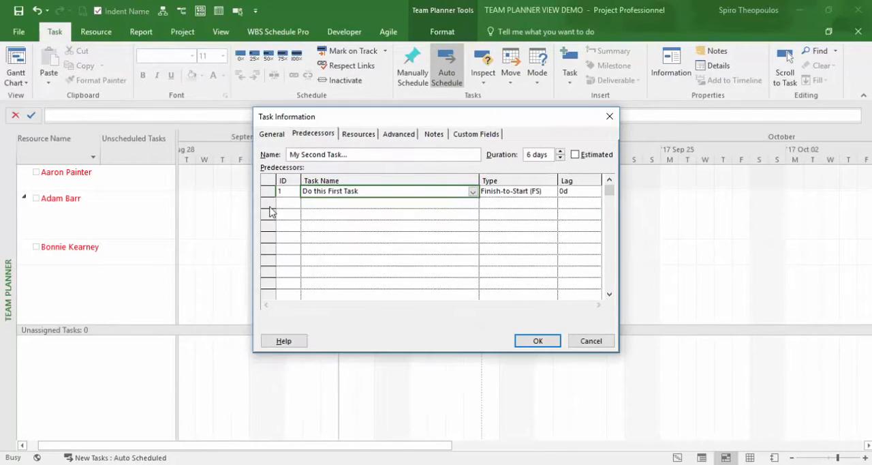
left_click(530, 339)
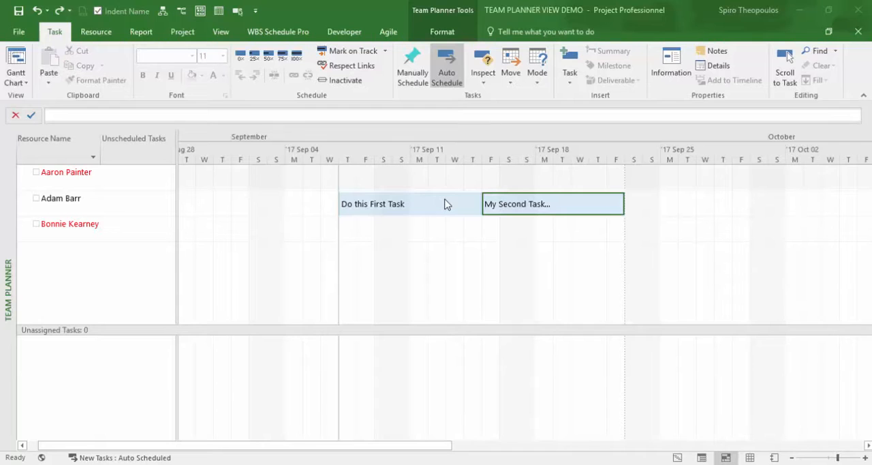
Try moving Do this First Task to the third resource from September 15, 2017, and undo both the move and the predecessor link.
left_click_drag(444, 204, 576, 245)
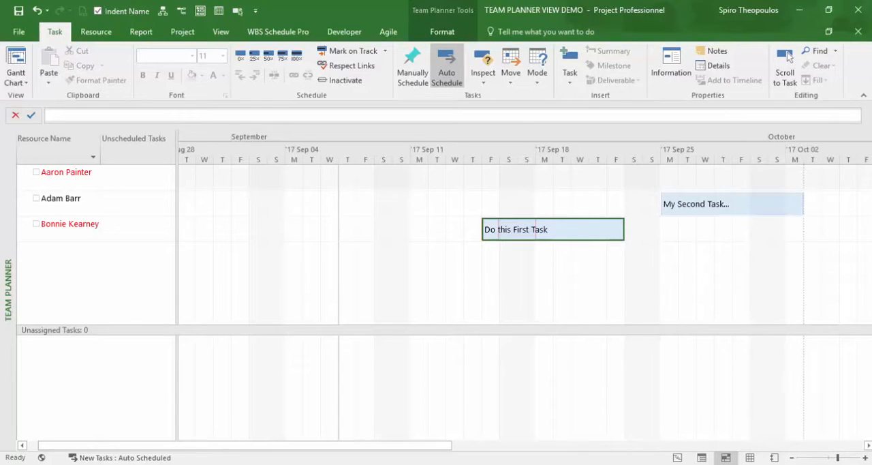
left_click(36, 11)
left_click(37, 11)
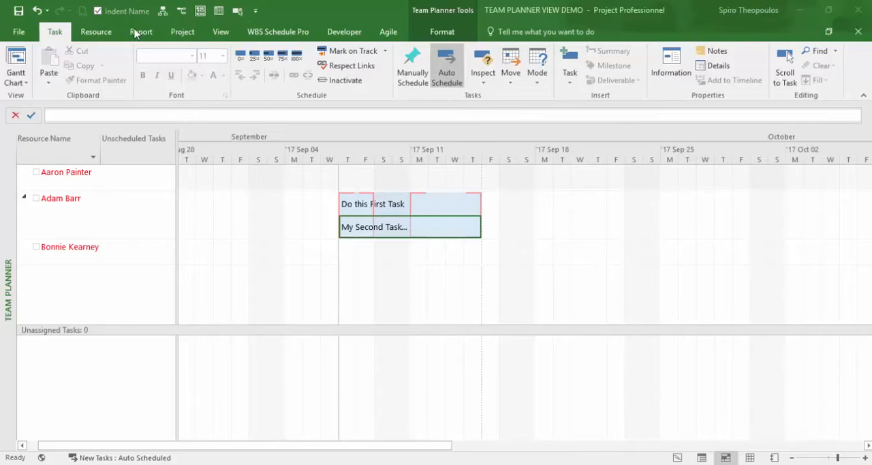
Try leveling the second resource's two overlapping tasks with Level Resource and undo the leveling.
left_click(113, 34)
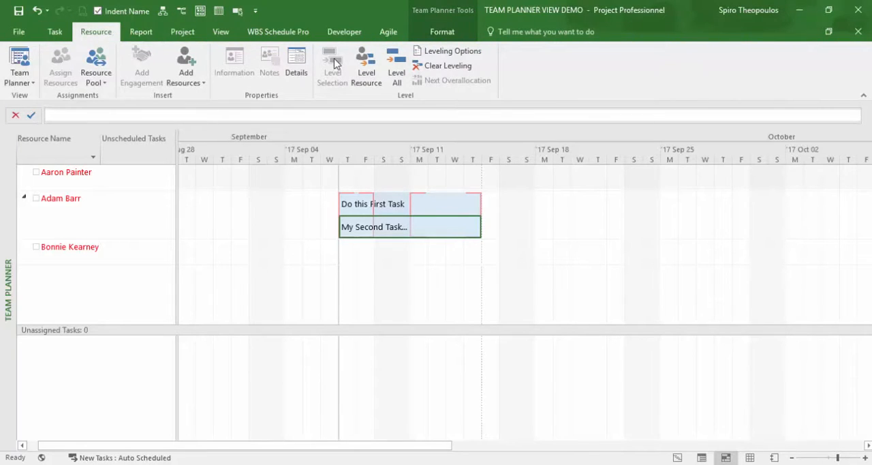
left_click(372, 68)
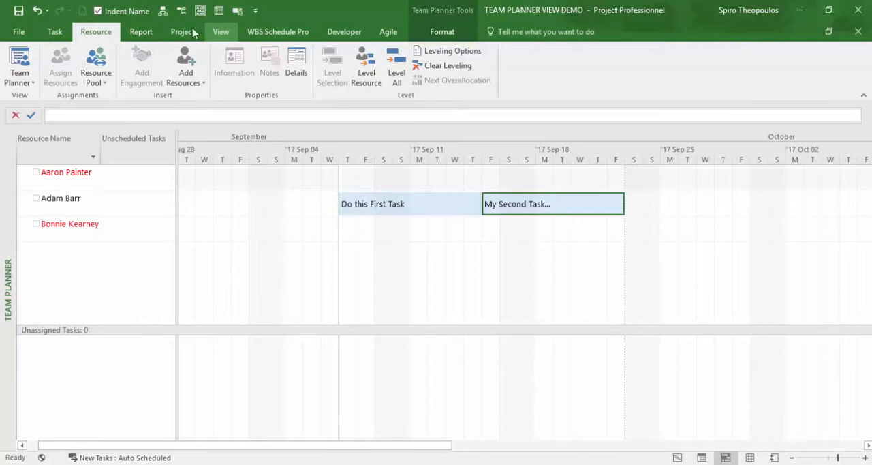
left_click(37, 11)
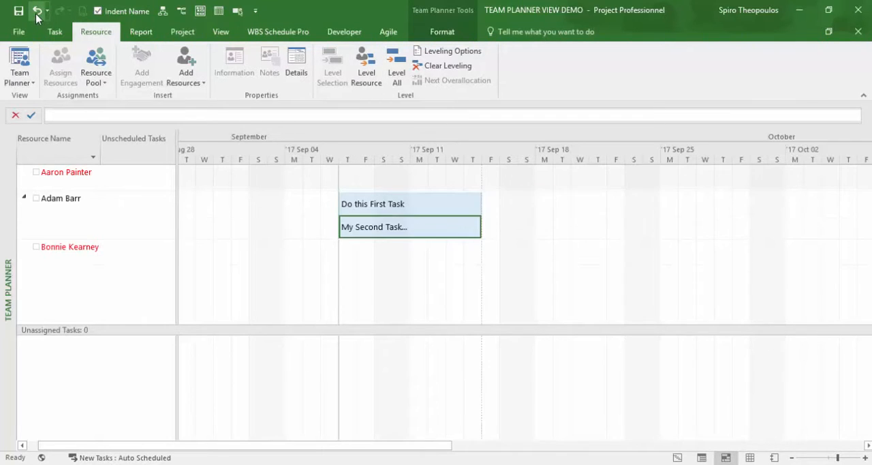
Turn on Prevent Overallocations for the Team Planner.
left_click(442, 32)
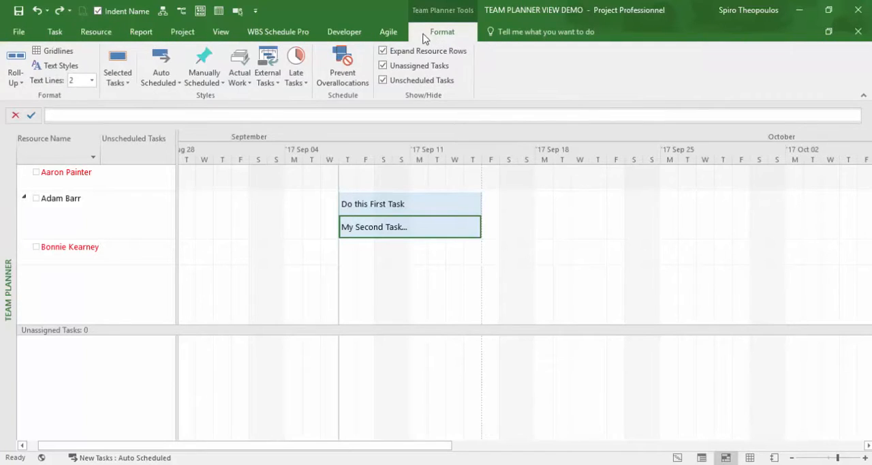
left_click(354, 72)
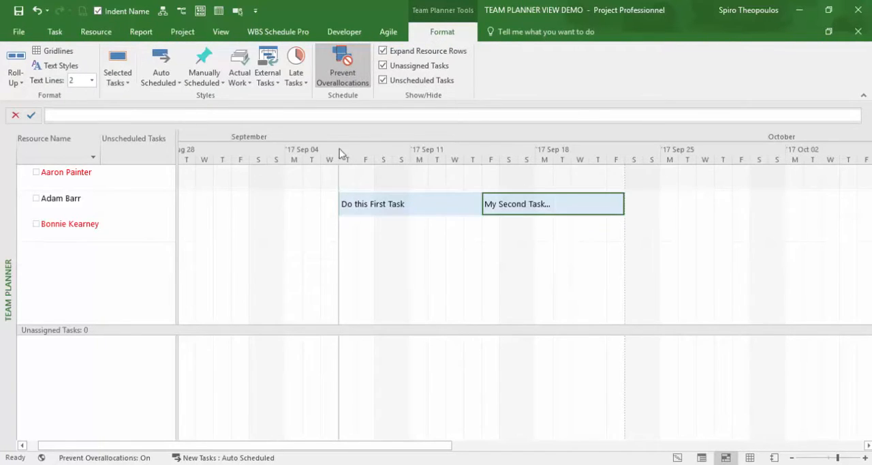
Insert another unassigned task and name it "Third Task".
left_click(55, 31)
left_click(578, 79)
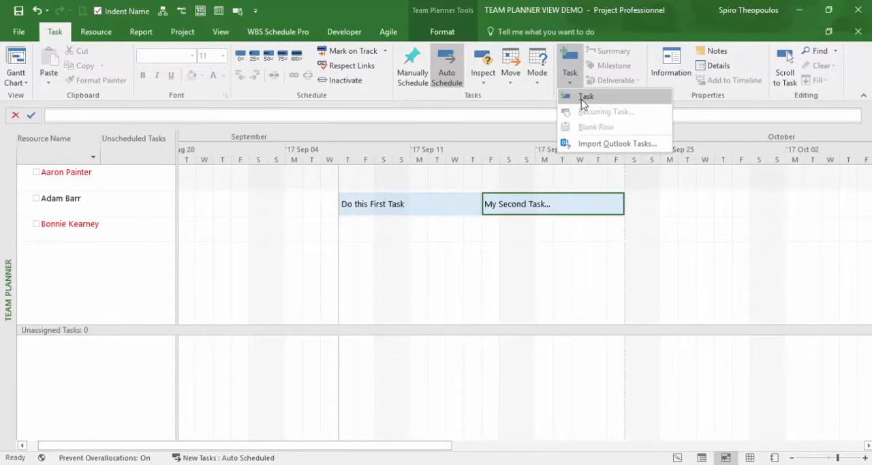
left_click(584, 100)
double_click(346, 349)
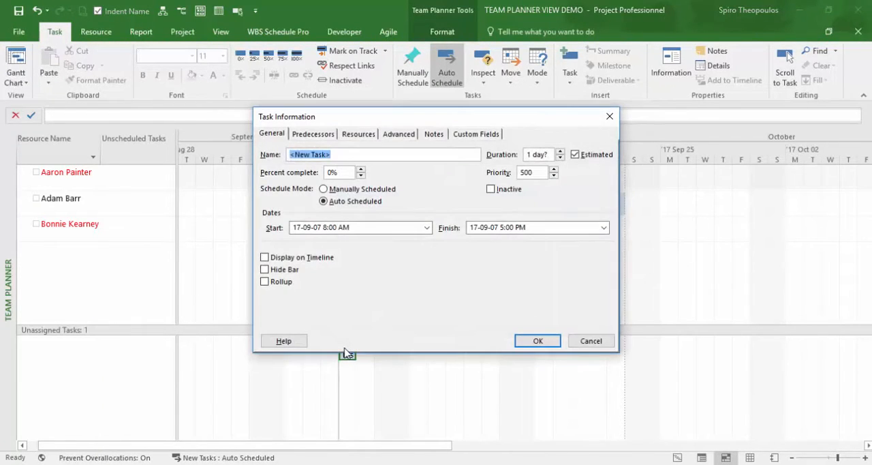
type("Third TAs")
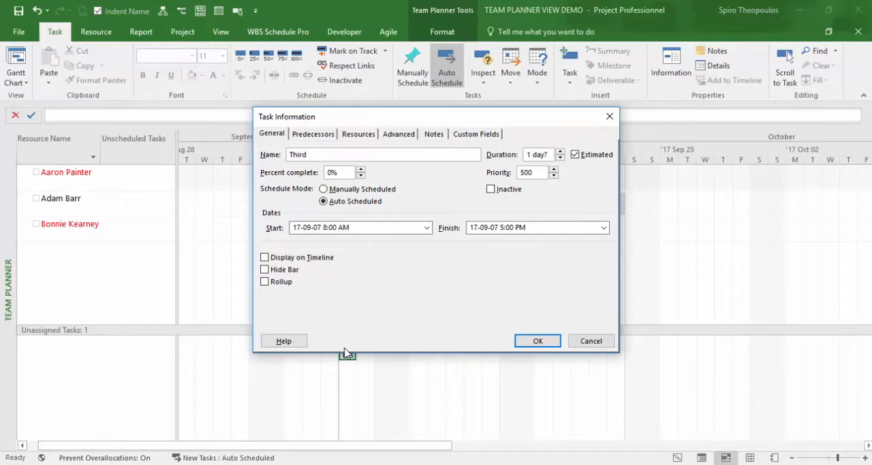
key("BackSpace")
key("BackSpace")
type("ask")
Set Third Task's duration to 6 days and assign it to the second resource.
double_click(534, 155)
type("6")
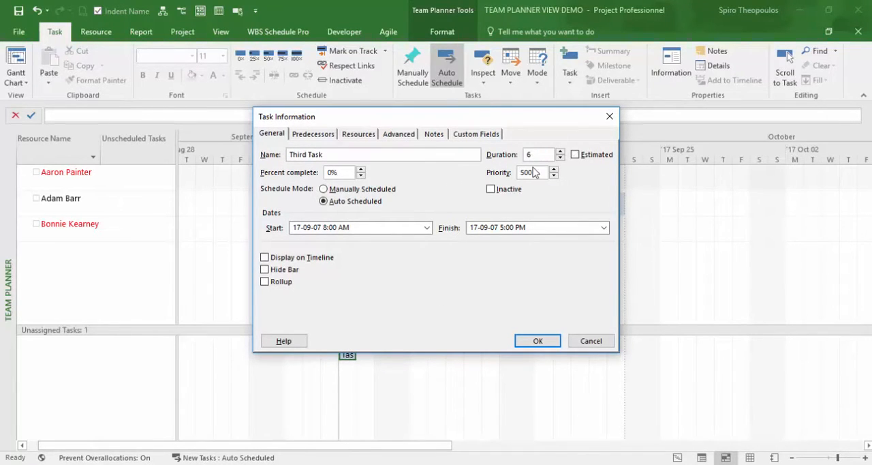
left_click(536, 341)
left_click_drag(460, 348, 470, 203)
Reorder the second resource's tasks, moving My Second Task and Do this First Task to September 7 in turn and Third Task to September 11, 2017.
left_click_drag(745, 205, 396, 212)
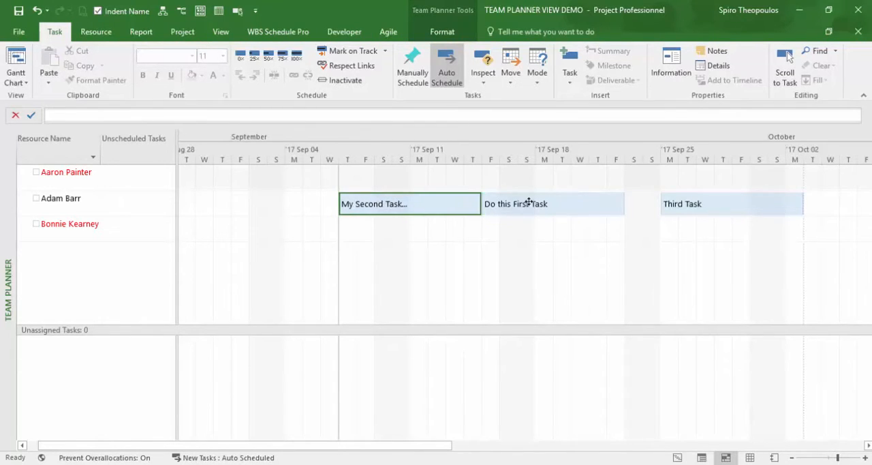
left_click_drag(529, 202, 391, 211)
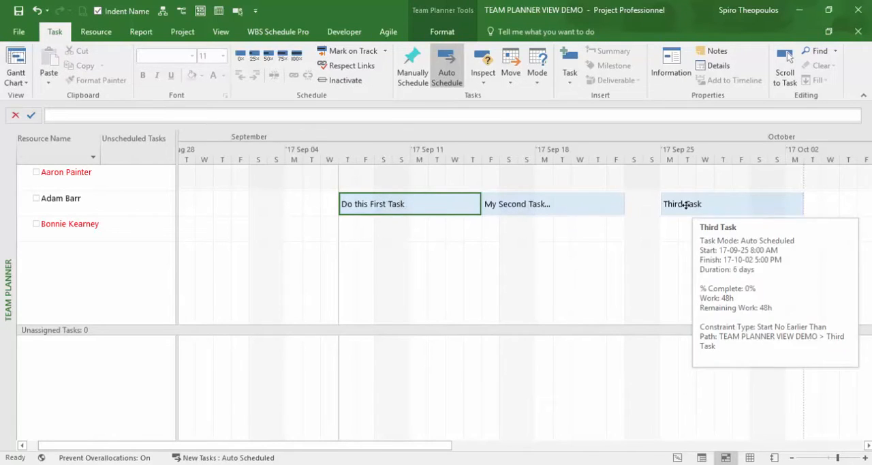
left_click_drag(689, 200, 449, 212)
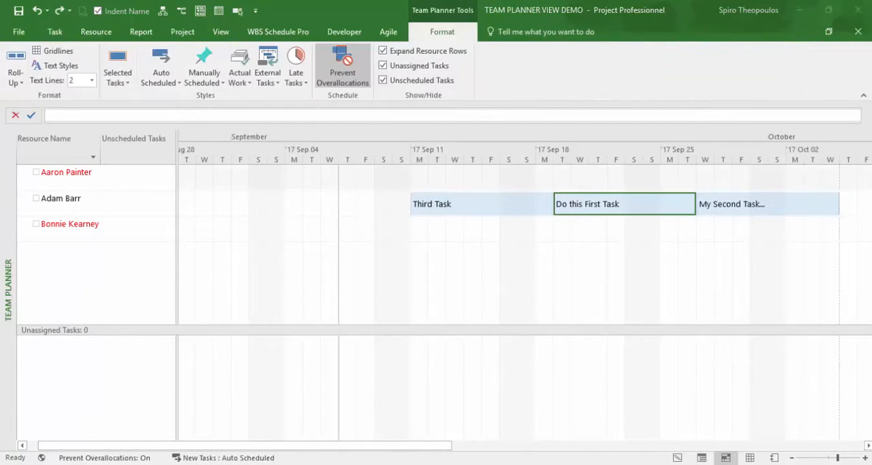
Reassign Do this First Task from the second resource to the first resource.
left_click_drag(615, 205, 617, 184)
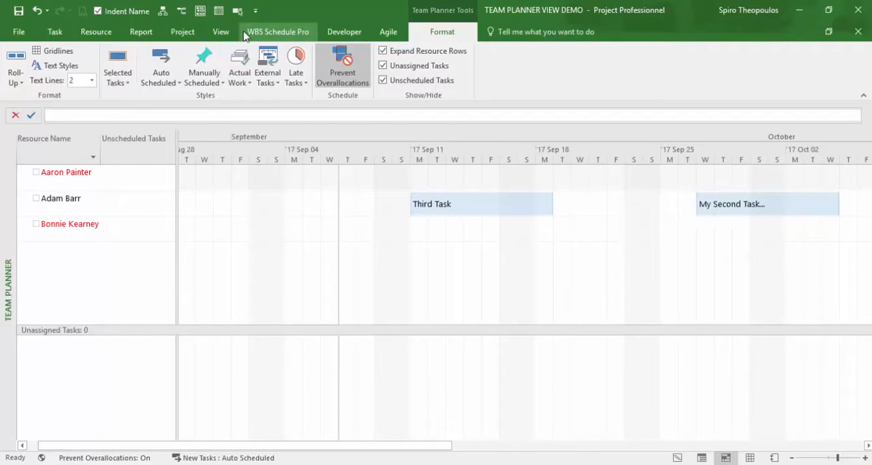
left_click(237, 11)
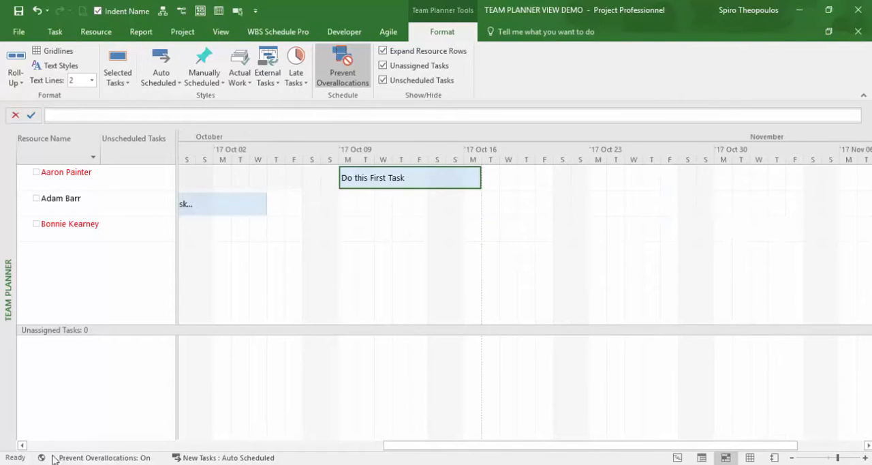
left_click(22, 445)
left_click_drag(23, 445, 22, 446)
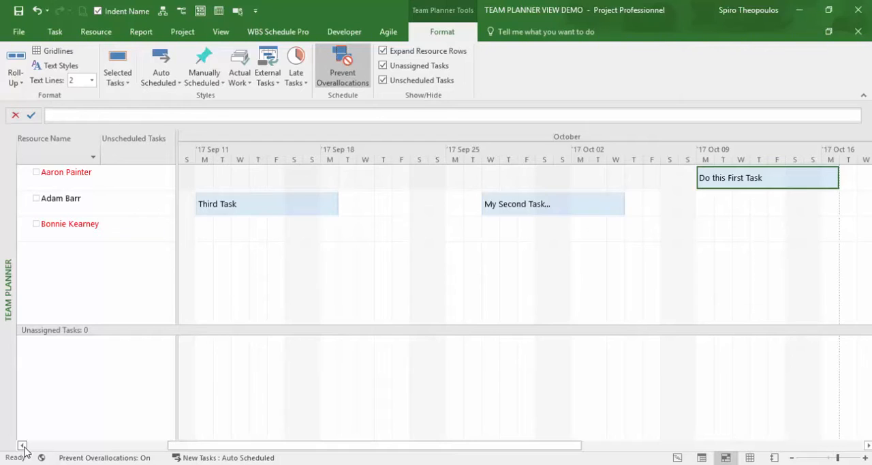
Hide the Unscheduled Tasks column and switch from the Team Planner to the Gantt Chart view.
left_click(382, 82)
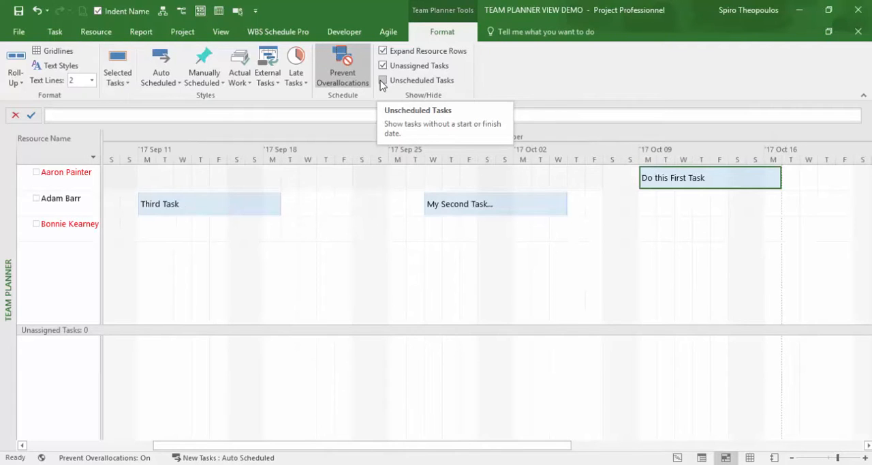
right_click(10, 256)
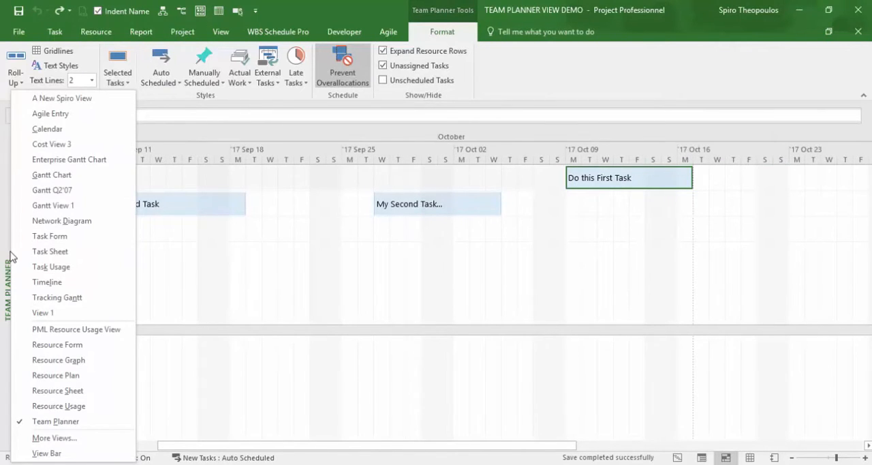
left_click(91, 176)
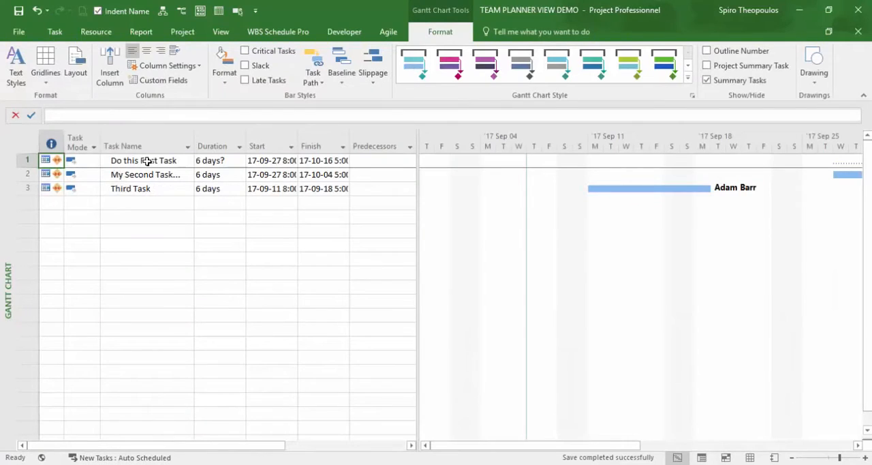
Insert a new task named Deliverable Set 1 above Do this First Task.
key("Insert")
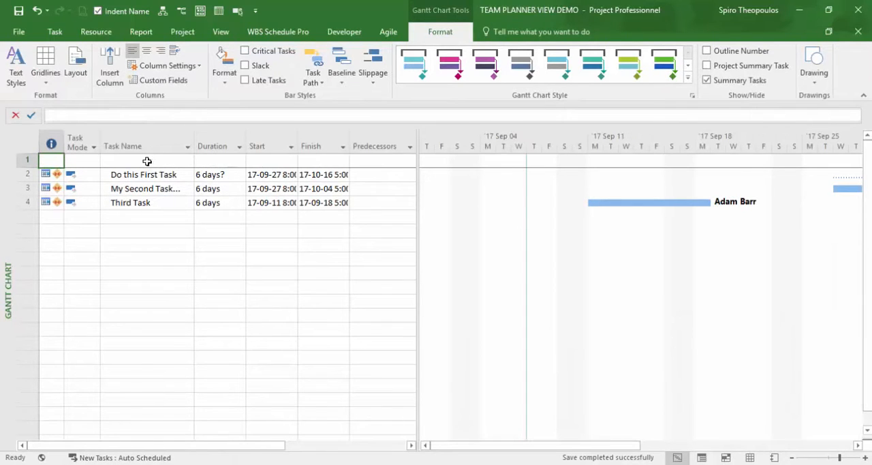
left_click(147, 161)
type("Deliverabe")
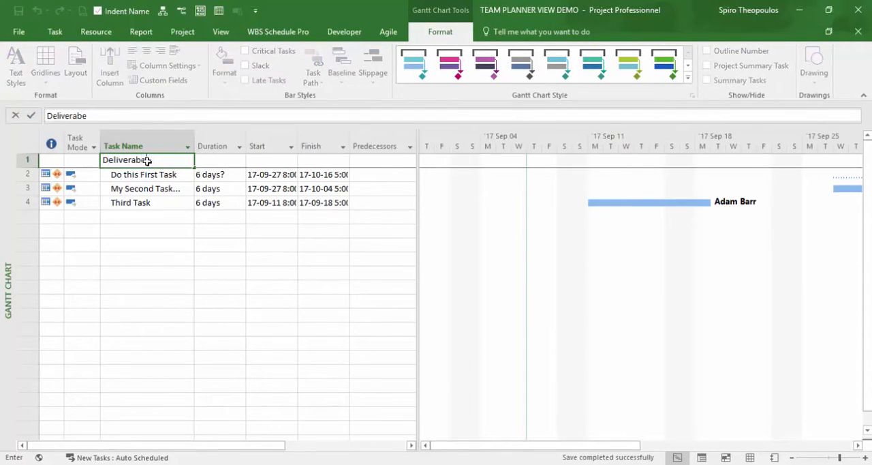
key("BackSpace")
type("le Set 1")
key("Return")
Indent Do this First Task, My Second Task and Third Task beneath Deliverable Set 1.
key("shift+Down")
key("shift+Down")
key("alt+shift+Right")
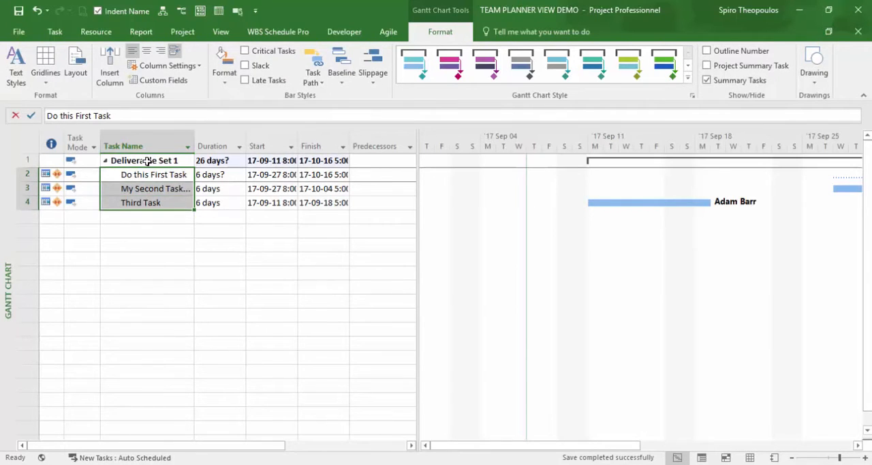
Insert a new task named Sub Deliverable Set 1.1 directly below Deliverable Set 1.
left_click(147, 161)
key("Down")
key("Insert")
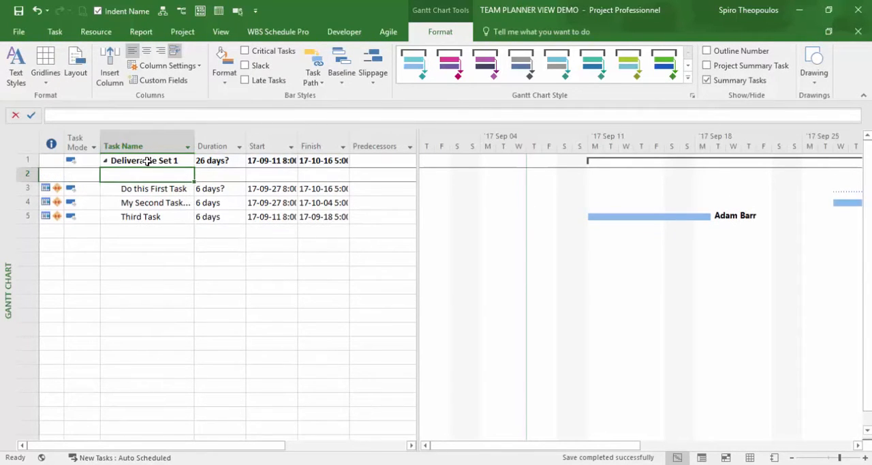
type("Sub Deliverabl")
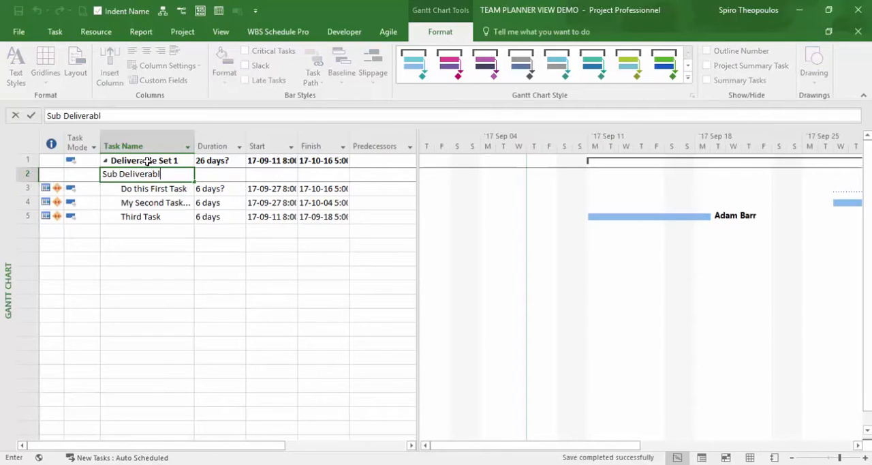
type("e Set 1.1.")
key("Return")
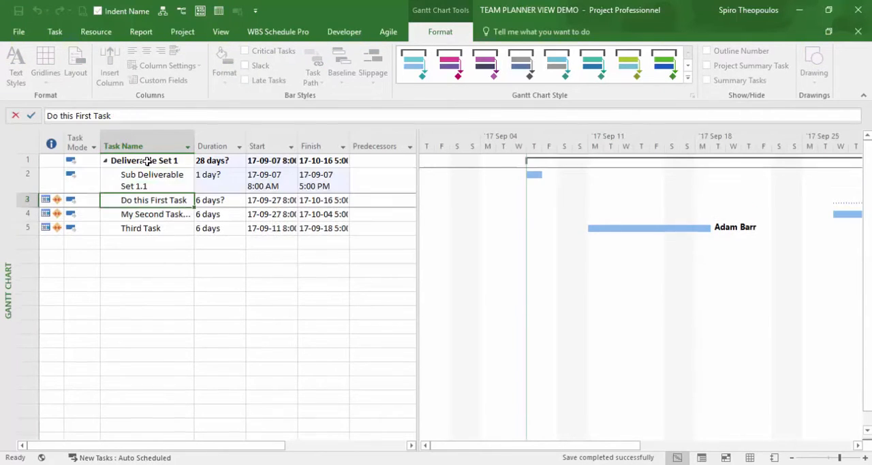
Indent the three existing tasks one level further beneath Sub Deliverable Set 1.1.
left_click_drag(146, 197, 140, 228)
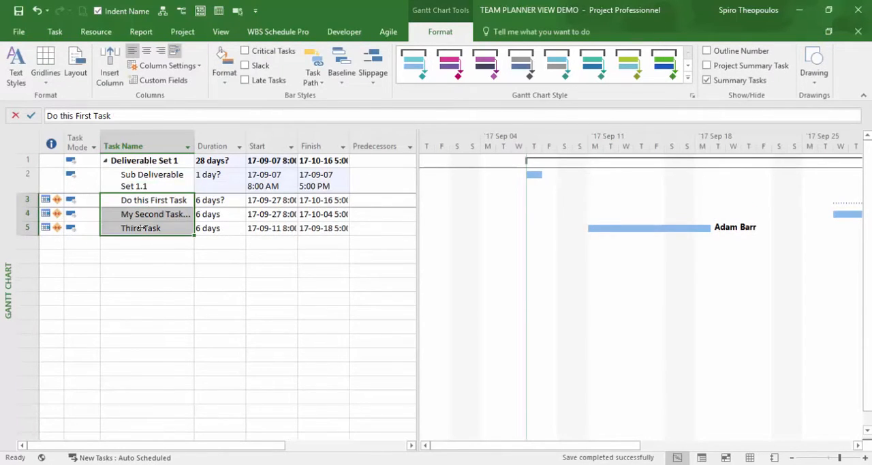
key("alt+shift+Right")
left_click(156, 244)
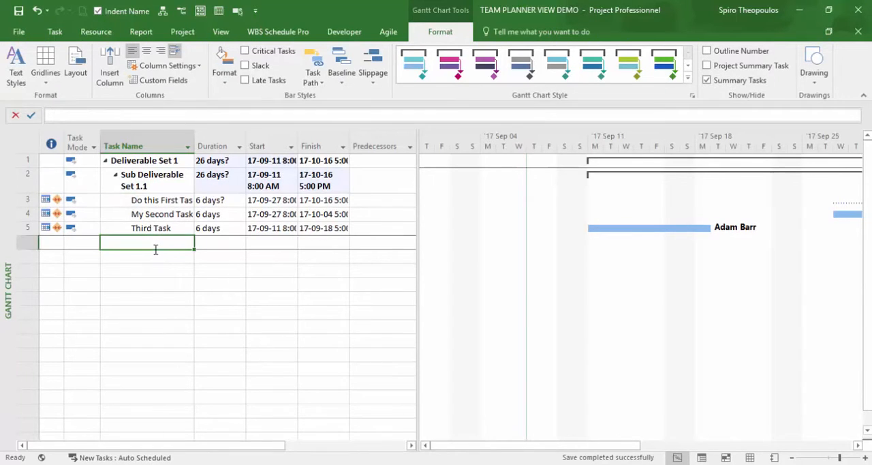
Switch from the Gantt Chart to the Team Planner view and show the scheduled tasks from September 11.
right_click(9, 249)
left_click(41, 421)
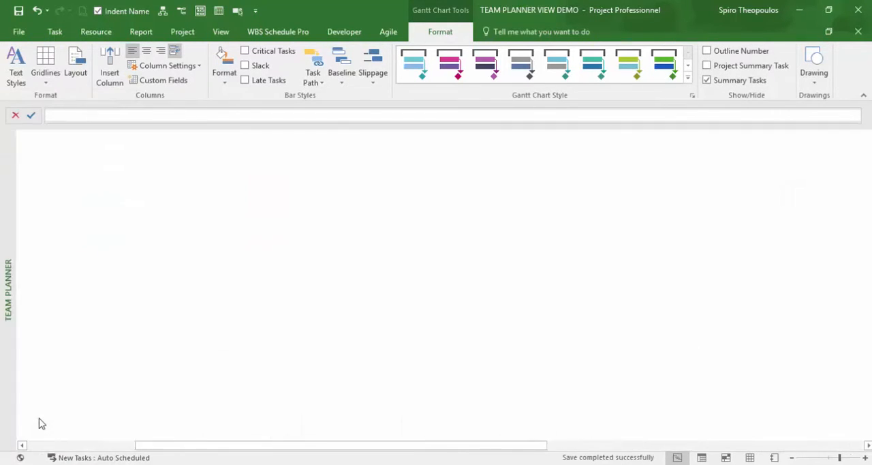
left_click(22, 444)
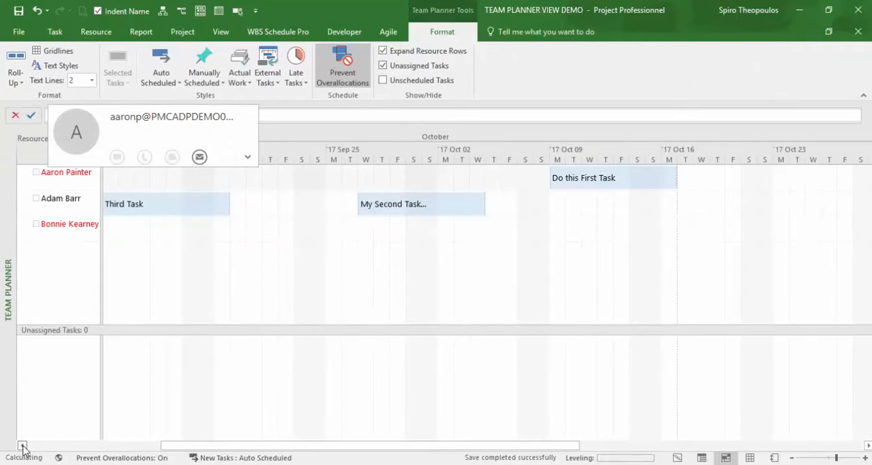
left_click(21, 445)
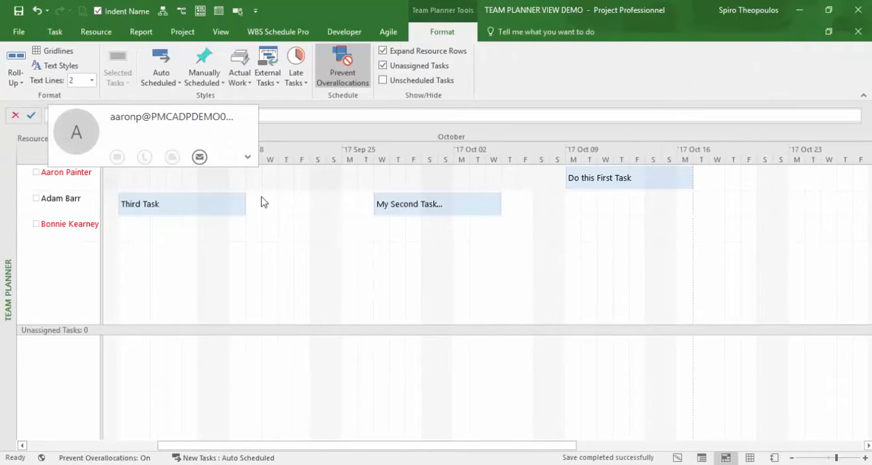
Roll up the planner's tasks to successive outline levels, including Outline Level 2 and Outline Level 3, and return to showing all subtasks.
left_click(17, 81)
left_click(27, 113)
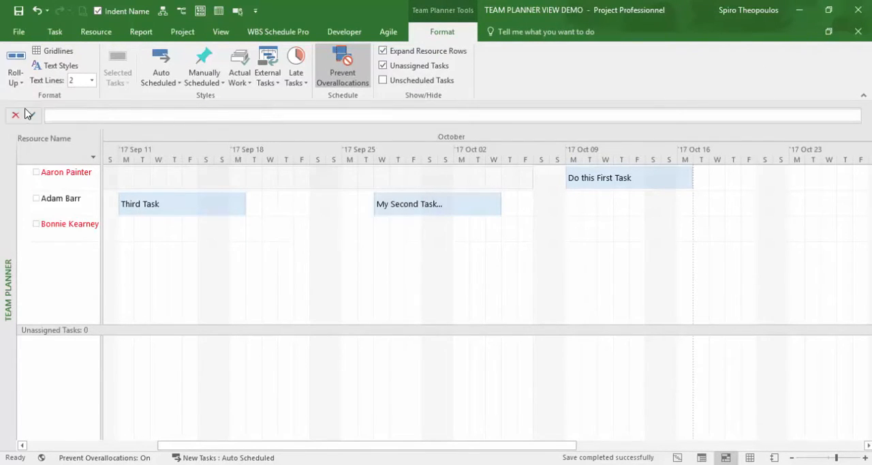
left_click(25, 81)
left_click(29, 123)
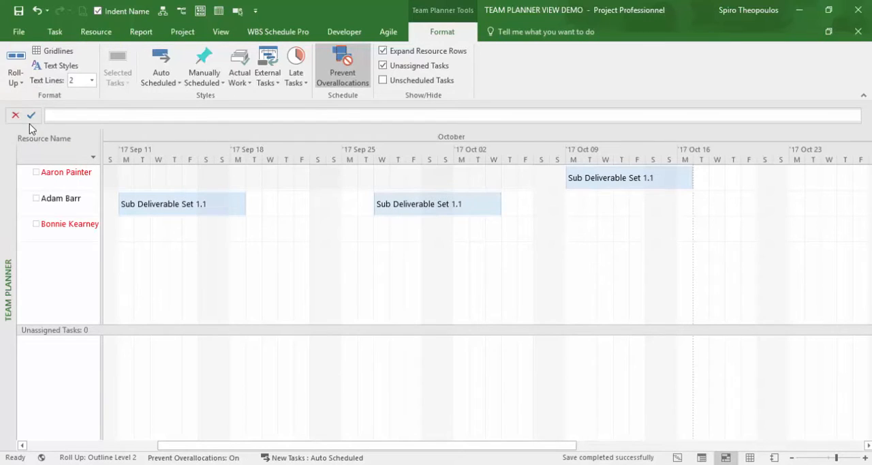
left_click(21, 81)
left_click(29, 138)
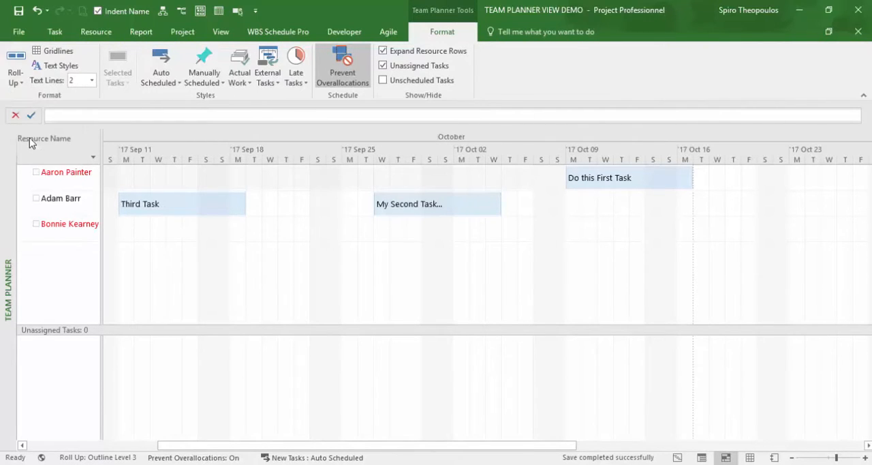
left_click(17, 77)
left_click(27, 96)
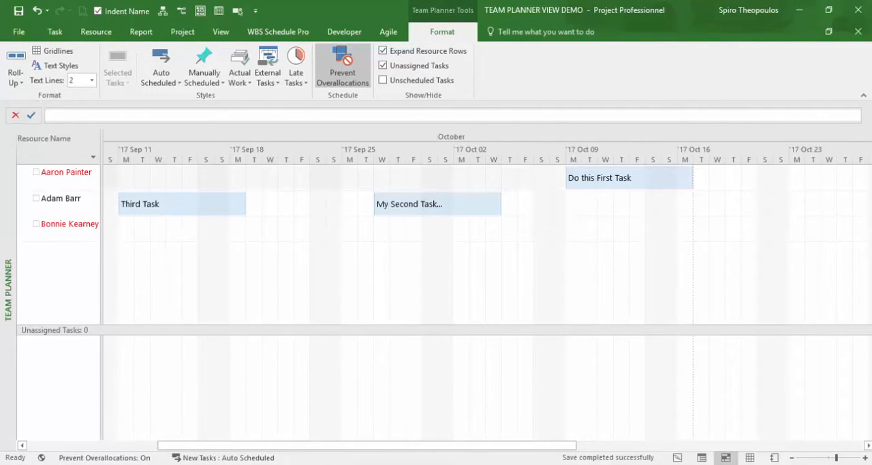
Switch to the Gantt Chart and assign the second resource to Do this First Task in addition to the first resource.
right_click(8, 251)
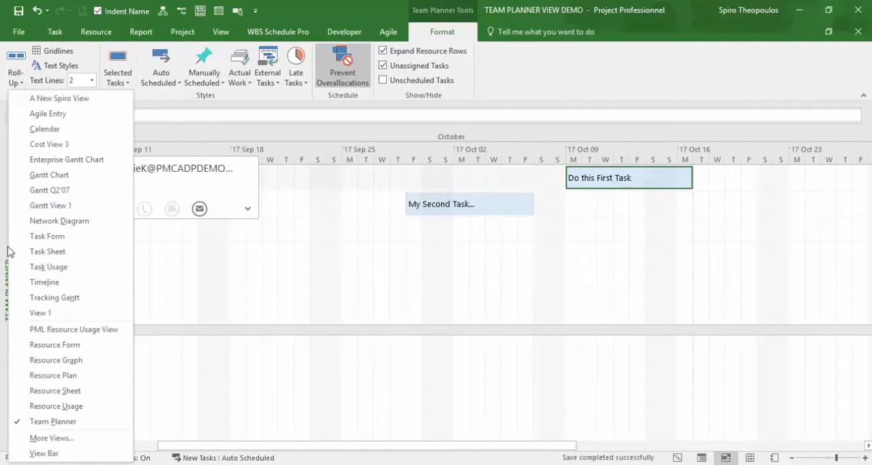
left_click(44, 175)
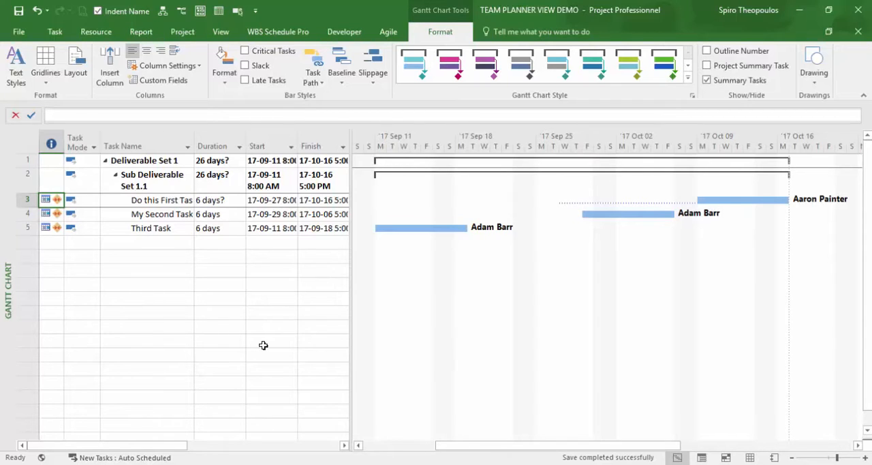
left_click(105, 32)
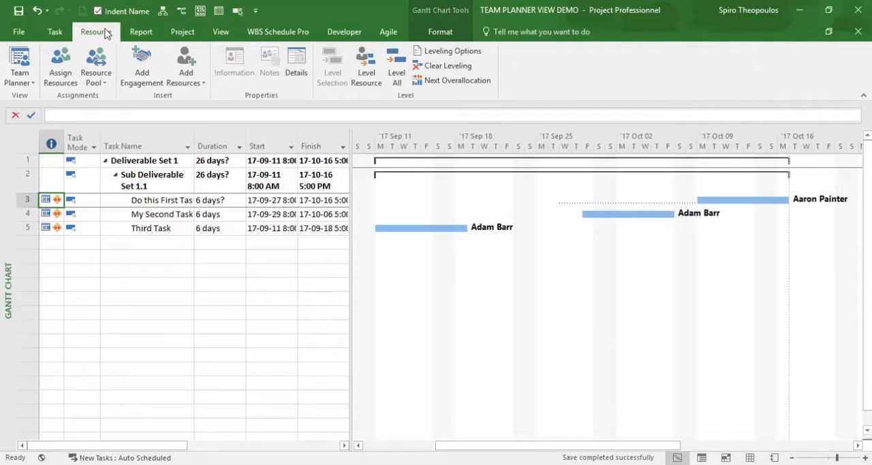
left_click(71, 81)
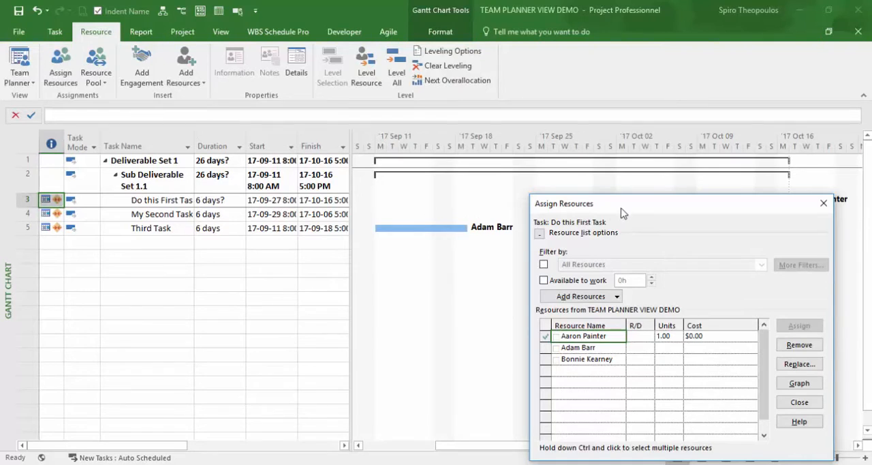
mouse_move(625, 212)
left_mouse_down()
mouse_move(433, 268)
mouse_move(436, 276)
left_mouse_up()
left_click(513, 412)
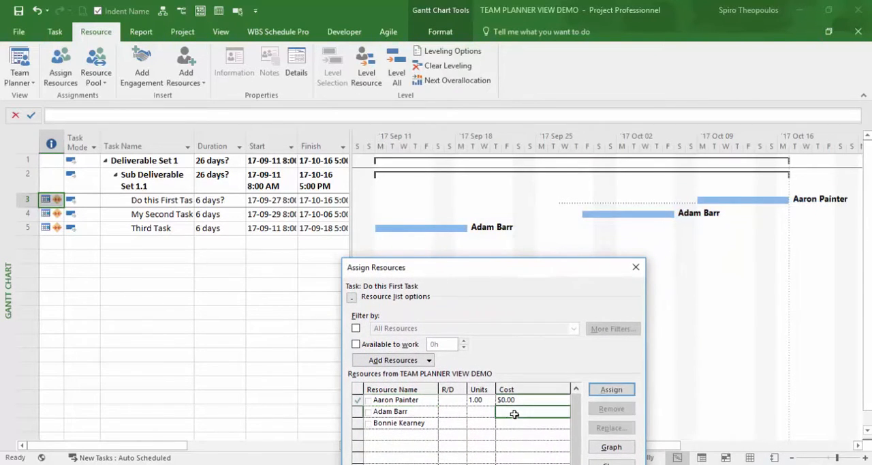
left_click(611, 390)
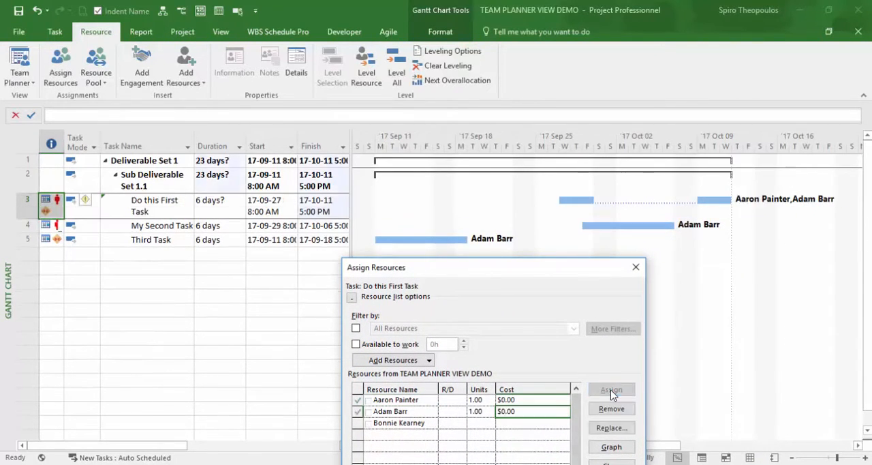
left_click(636, 267)
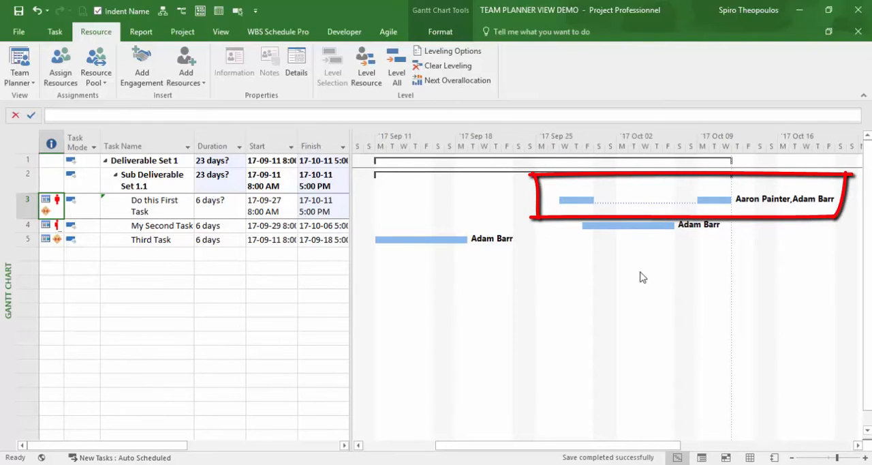
Open a Task Usage details pane below the Gantt Chart and examine the daily work of each resource on Do this First Task.
left_click(222, 33)
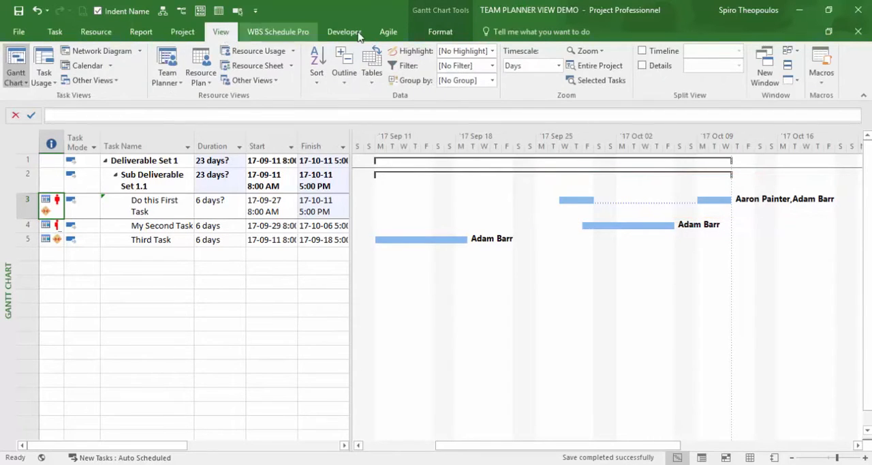
left_click(642, 66)
left_click(740, 65)
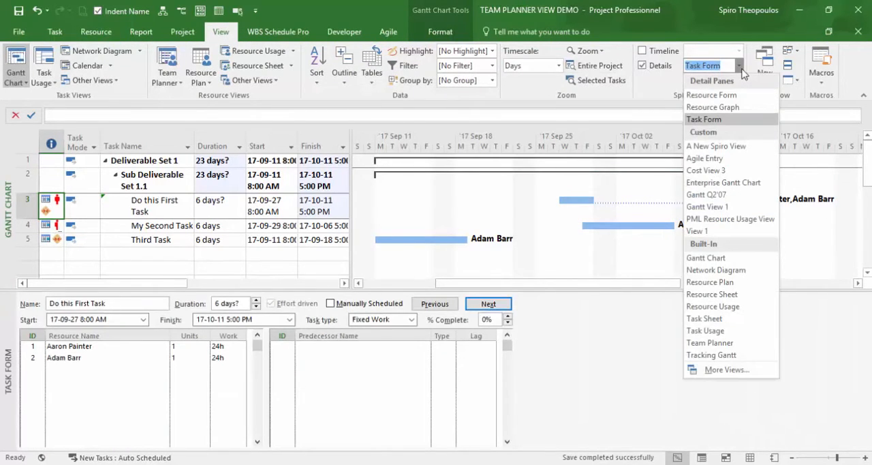
left_click(731, 332)
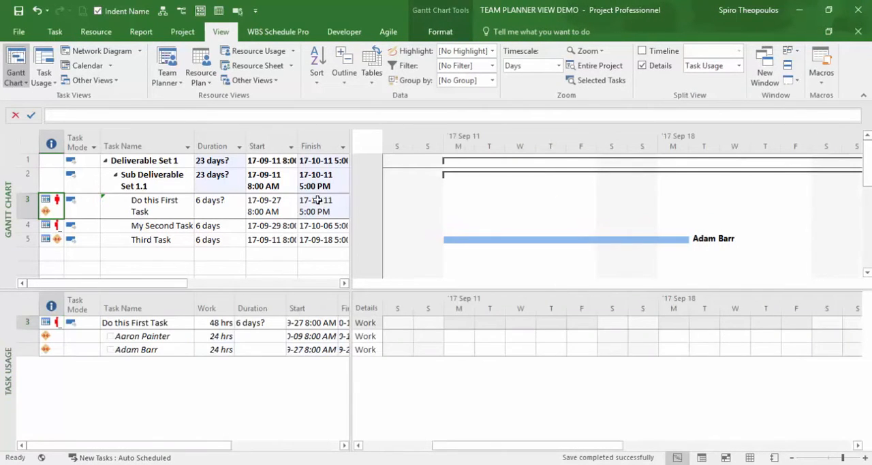
left_click(148, 199)
left_click(237, 11)
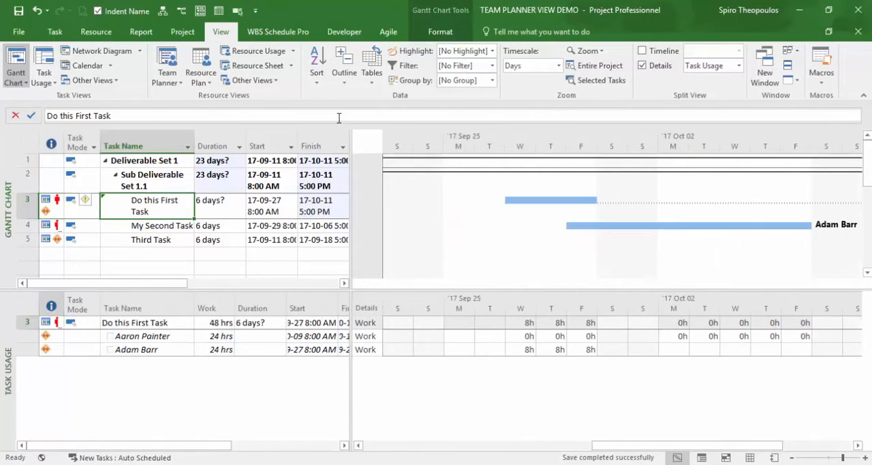
left_click(858, 445)
left_click(858, 445)
left_click(858, 445)
left_click(857, 445)
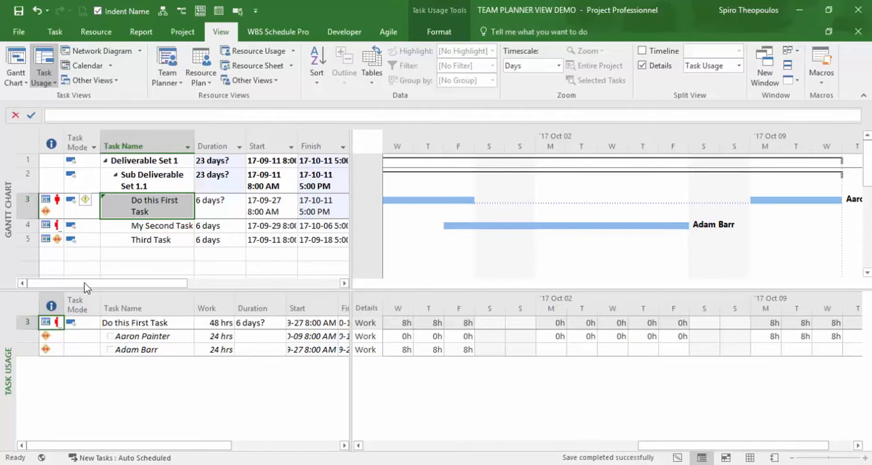
Hide the details pane and return to the Team Planner, showing both resources' assignments to Do this First Task from September 4.
left_click(642, 66)
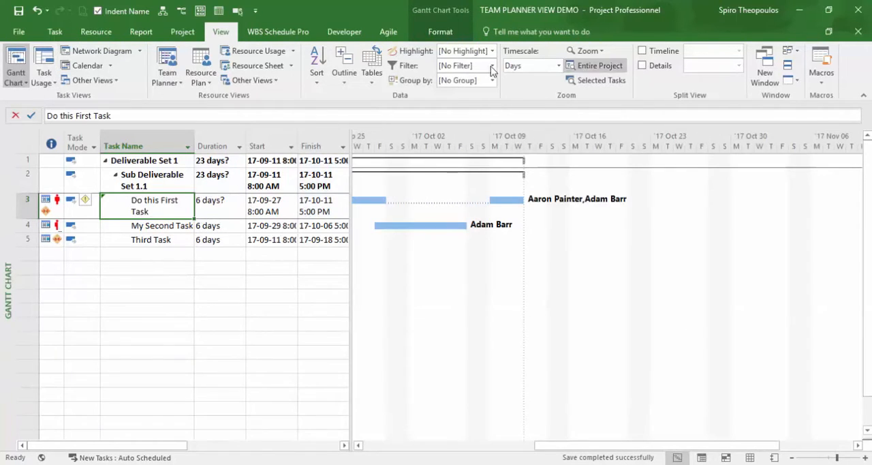
left_click(173, 66)
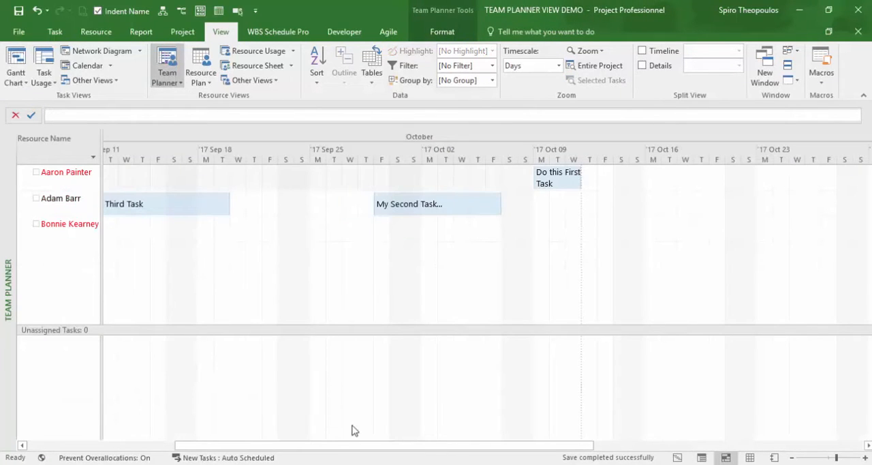
left_click_drag(331, 446, 271, 444)
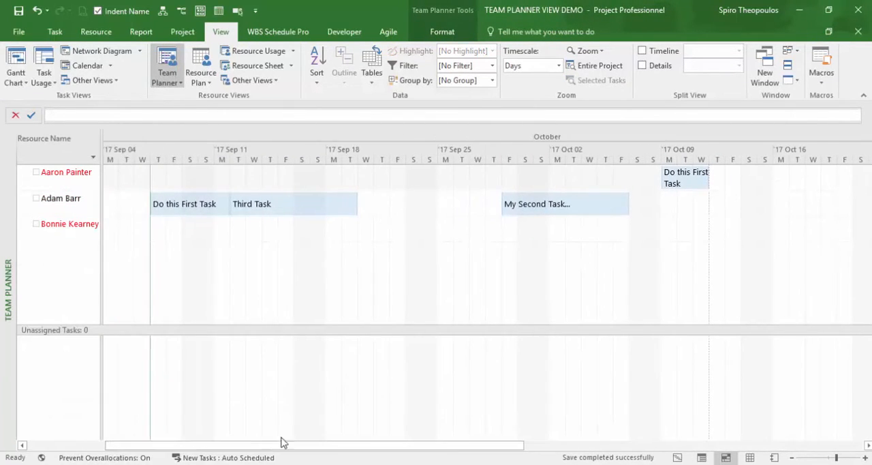
mouse_move(691, 181)
mouse_move(216, 201)
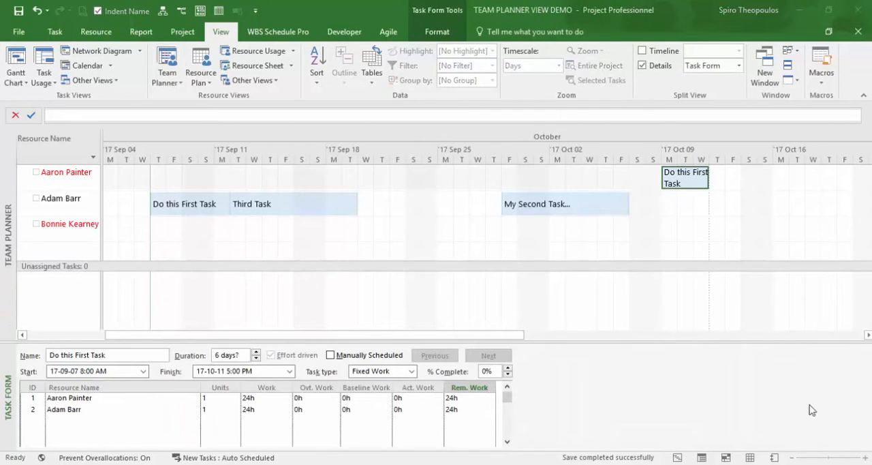
Set the remaining work on Do this First Task to 32 hours for each of its two resources.
left_click(450, 410)
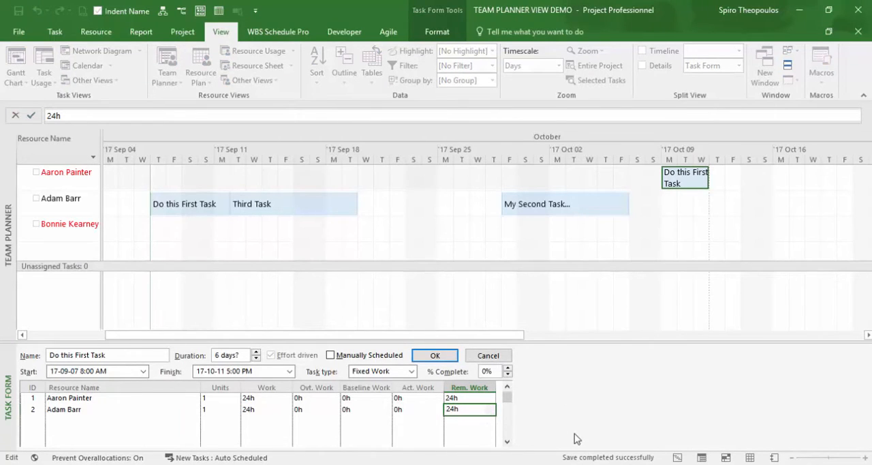
key("shift+Right")
key("shift+Right")
type("32")
left_click(463, 398)
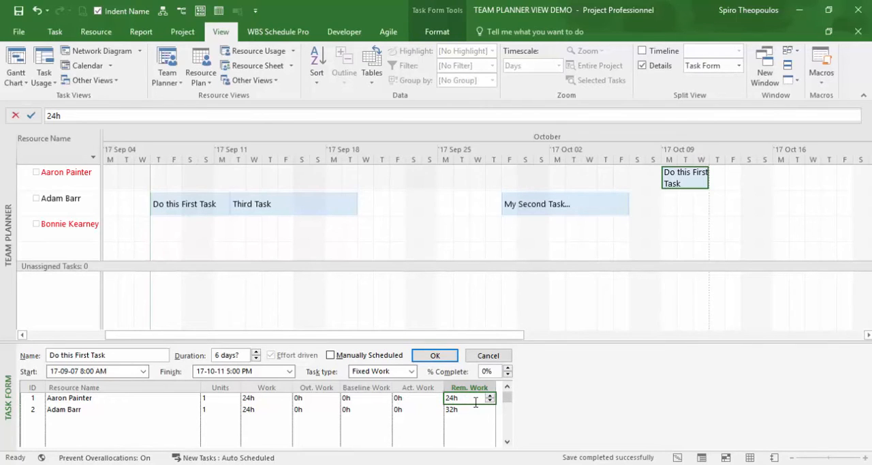
type("32")
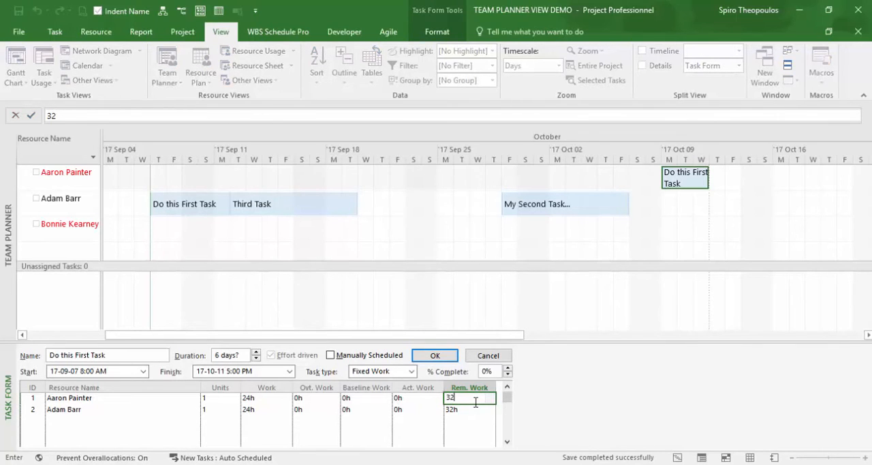
left_click(435, 355)
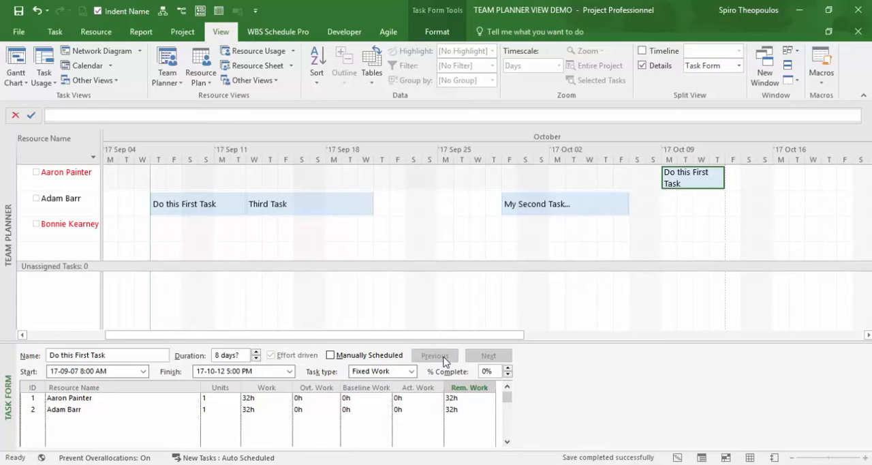